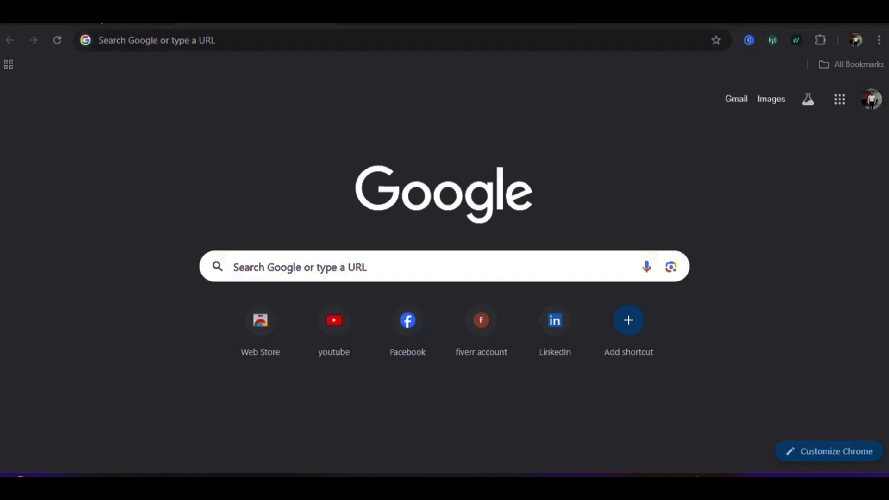
Switch Chrome to the 'infinityfree - Google Search' tab
mouse_move(102, 21)
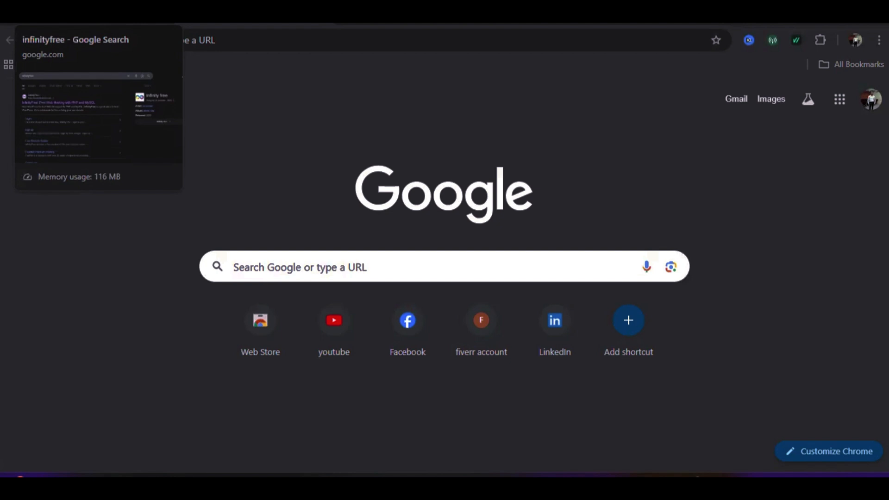
click(153, 24)
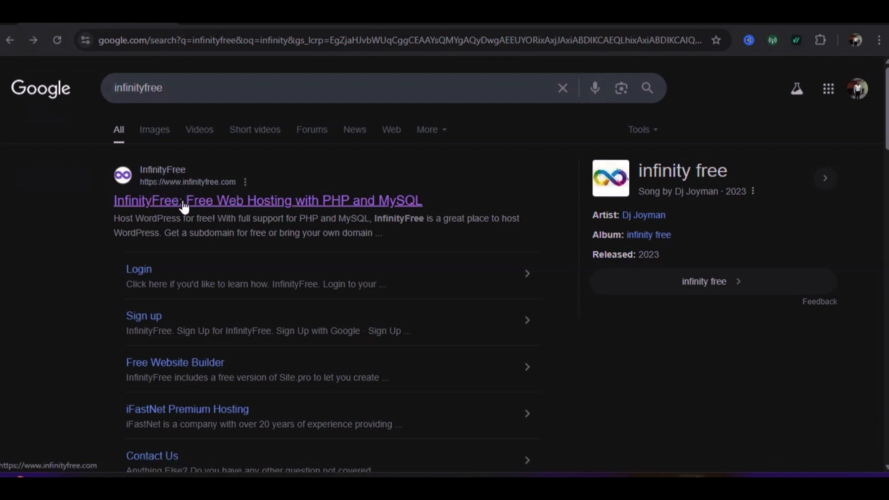
Go from the InfinityFree search result to the site's Register page
click(184, 201)
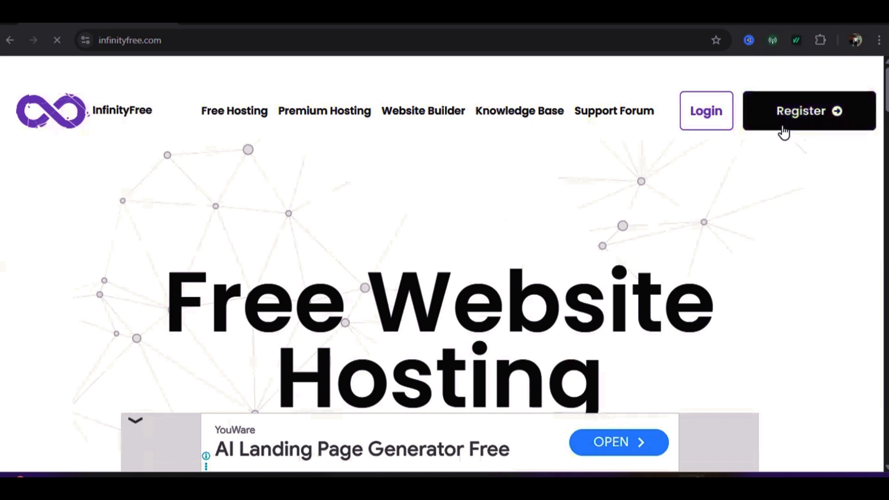
click(800, 117)
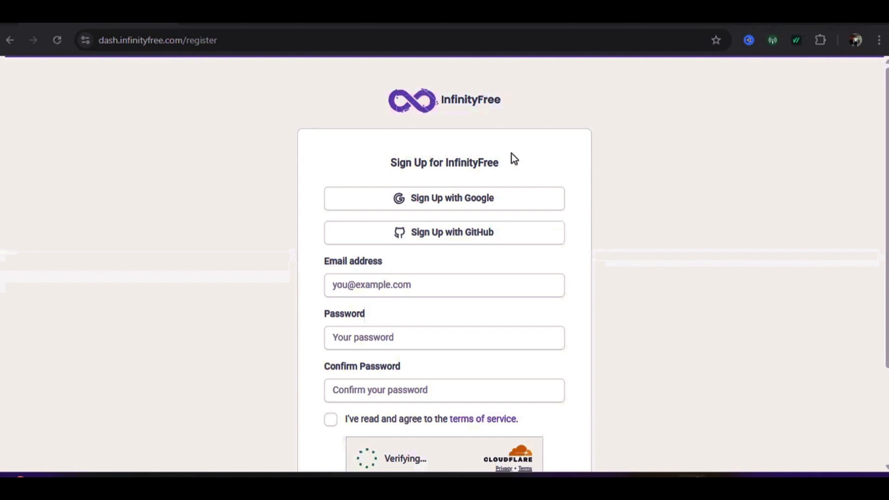
scroll(409, 162, down, 2)
scroll(403, 193, down, 2)
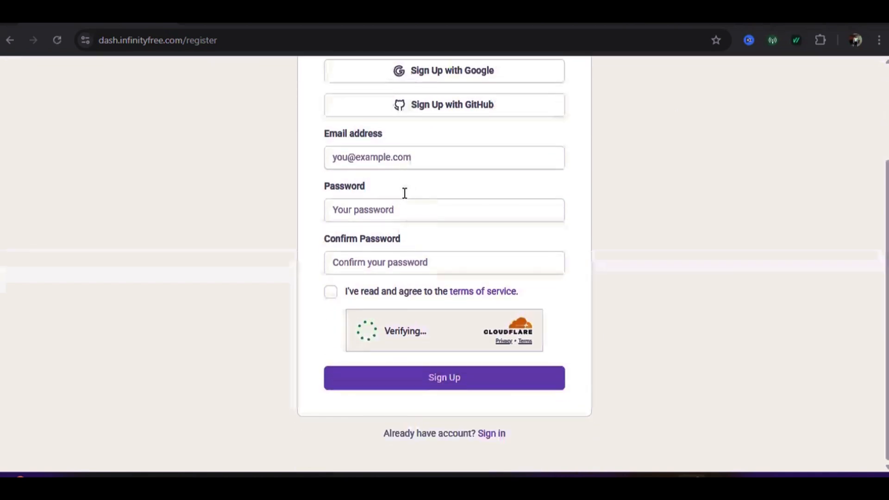
scroll(409, 199, up, 4)
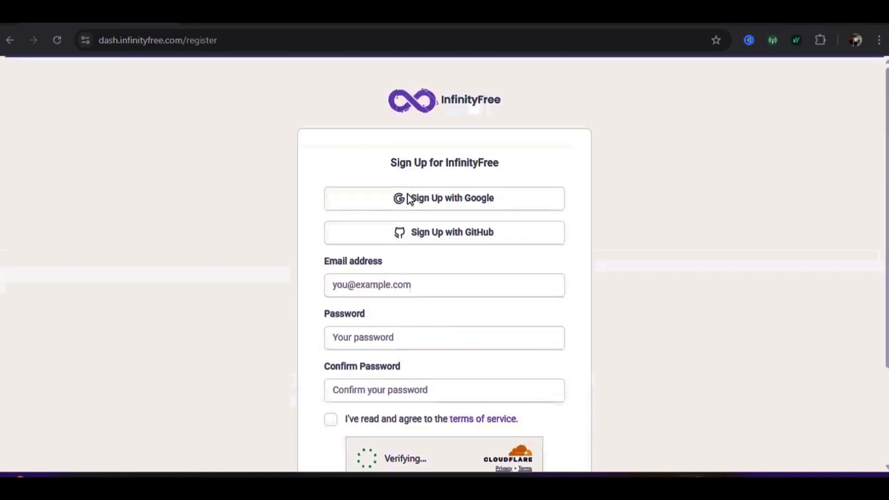
Sign up with Google and choose Create Now on the free INFINITYFREE plan
click(452, 202)
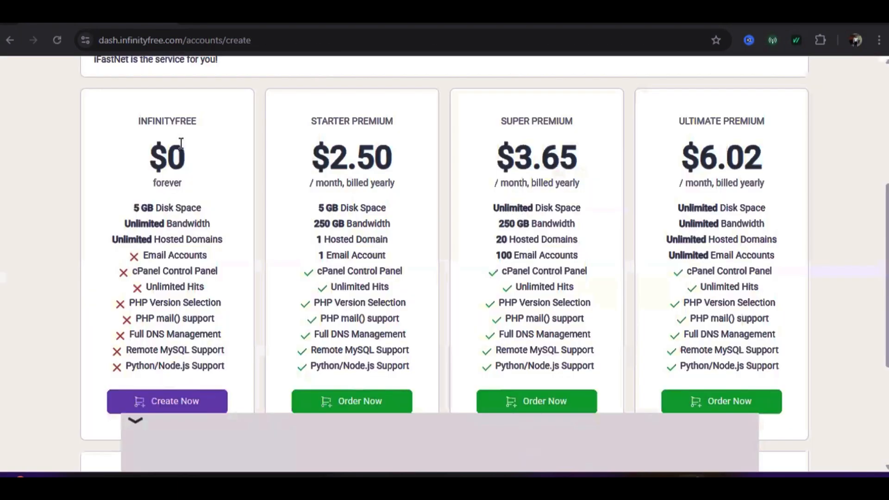
scroll(157, 152, down, 1)
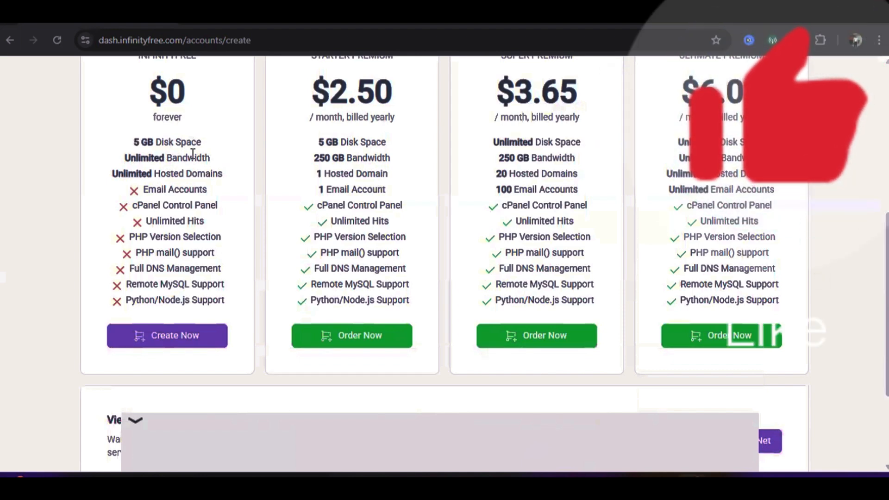
scroll(149, 252, down, 2)
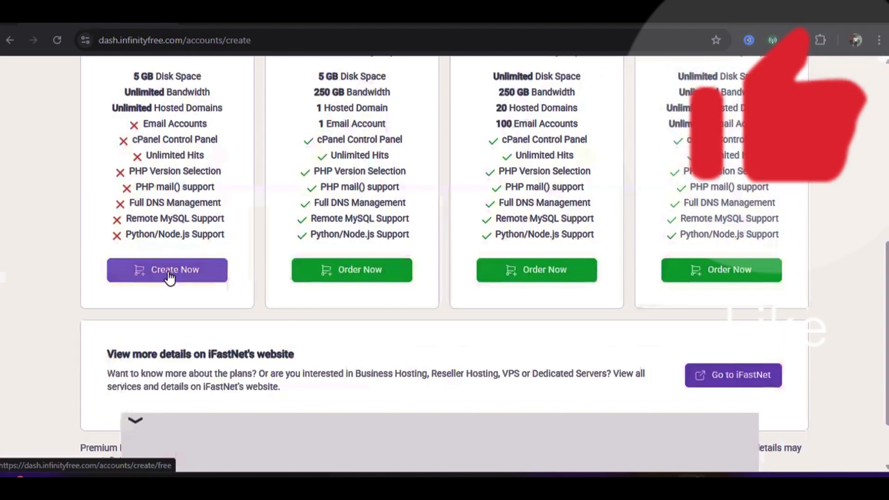
click(169, 273)
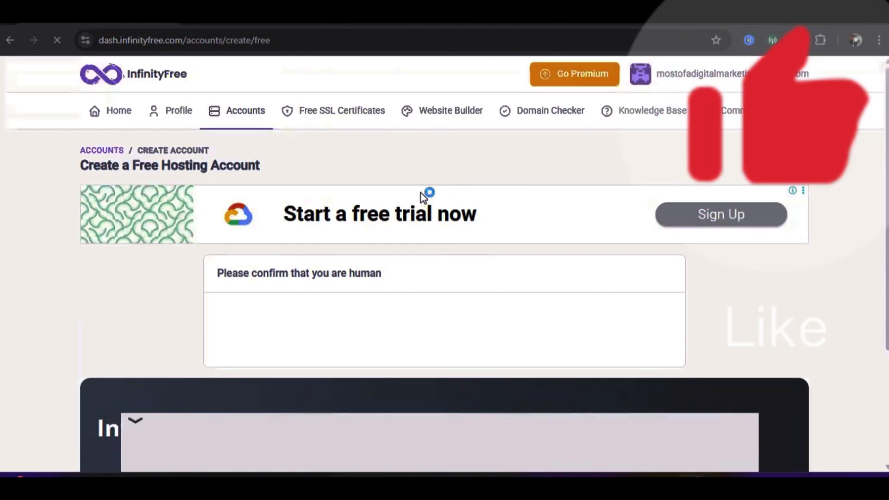
Scroll the page while the human check passes and the domain-name step appears
scroll(420, 193, down, 3)
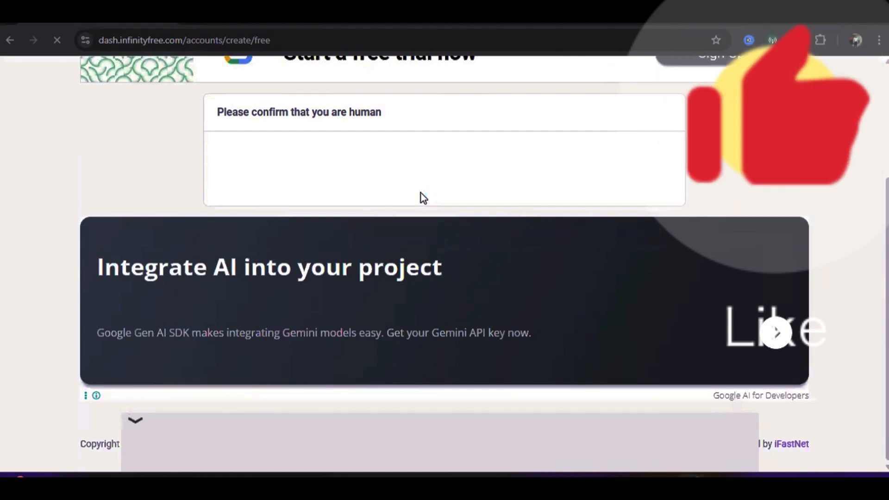
scroll(420, 193, up, 3)
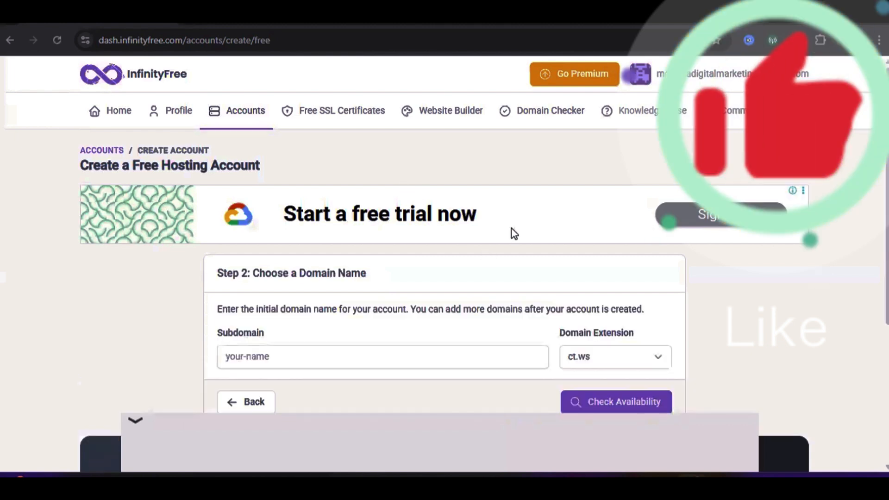
scroll(505, 244, down, 1)
scroll(463, 238, down, 4)
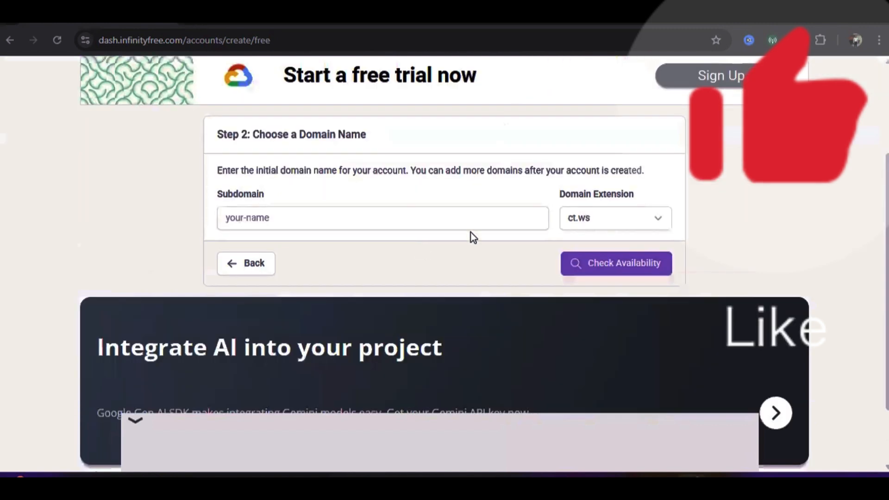
scroll(478, 230, up, 3)
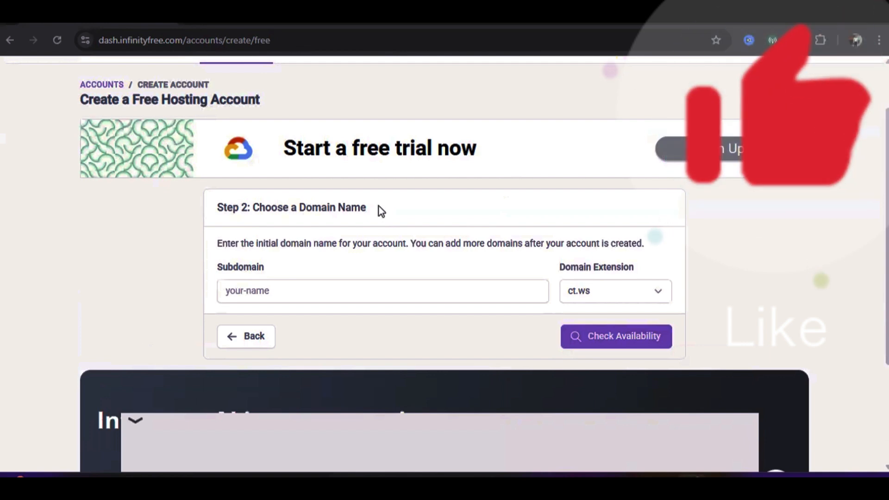
scroll(380, 208, down, 3)
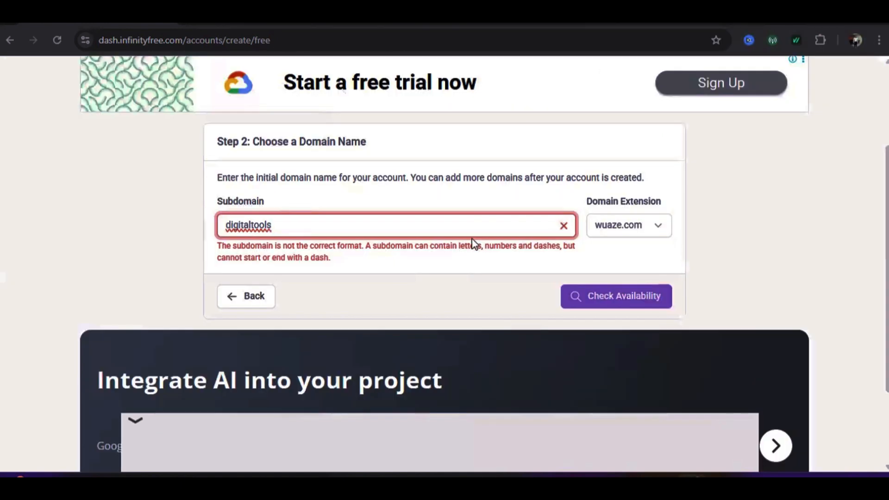
Replace the subdomain with 'mostofashop' on wuaze.com and check its availability
key(BackSpace)
key(BackSpace)
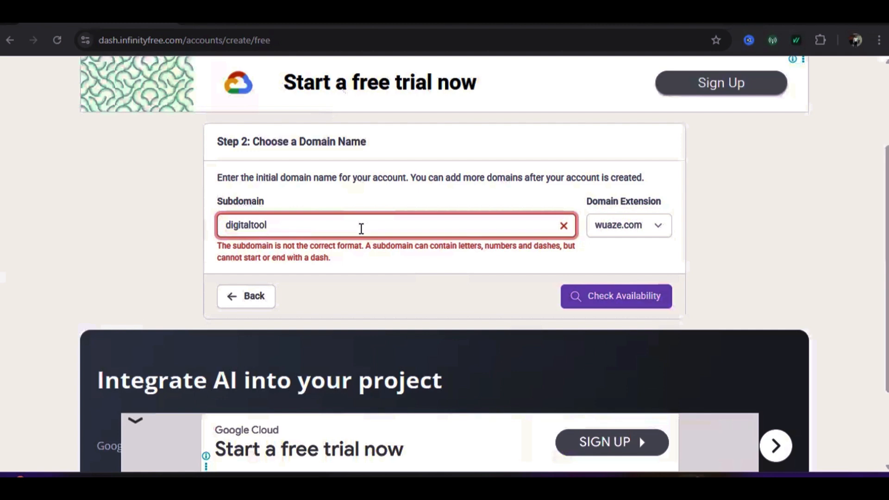
key(BackSpace)
key(BackSpace)
key(BackSpace)
key(BackSpace)
key(BackSpace)
key(BackSpace)
key(BackSpace)
key(BackSpace)
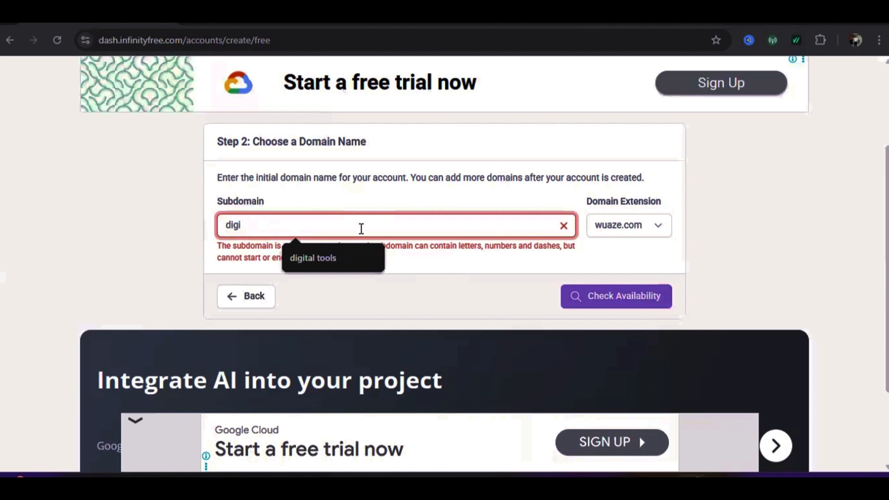
key(BackSpace)
key(BackSpace)
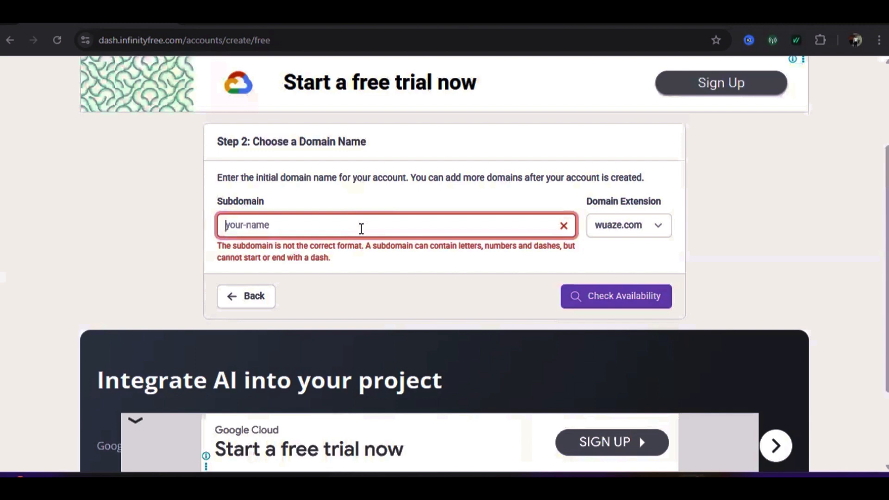
text(mos)
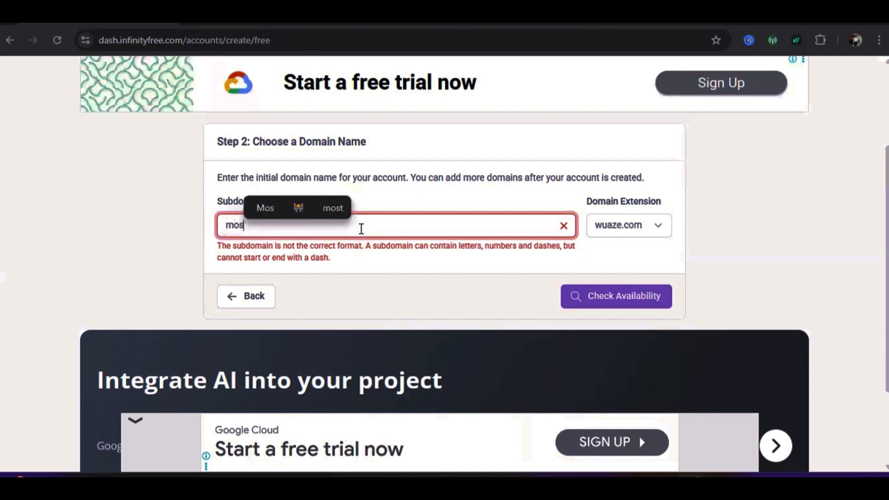
text(tofa)
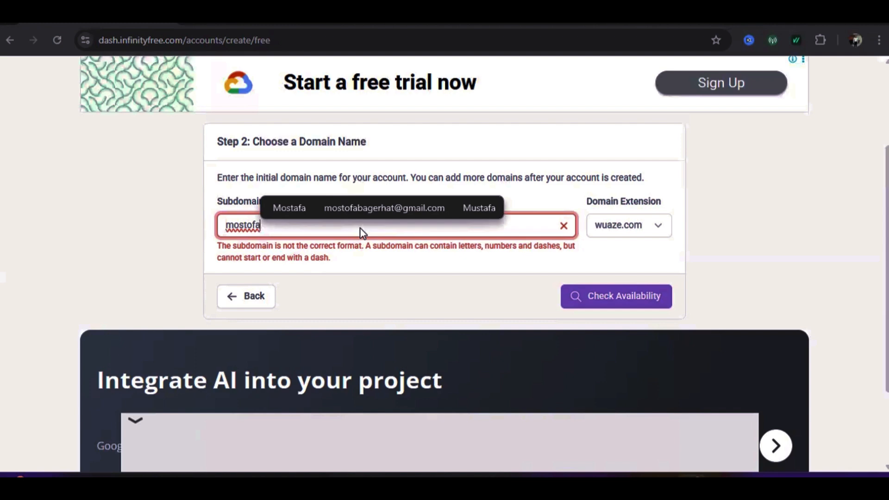
text(shop)
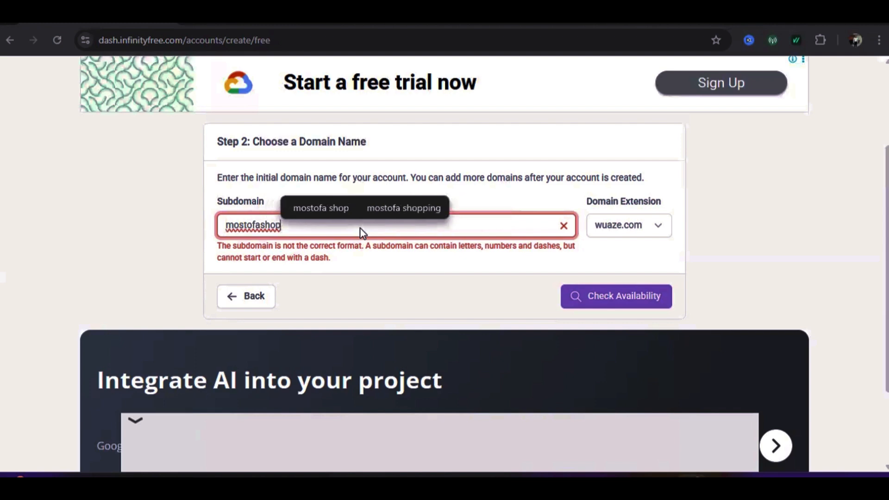
click(291, 246)
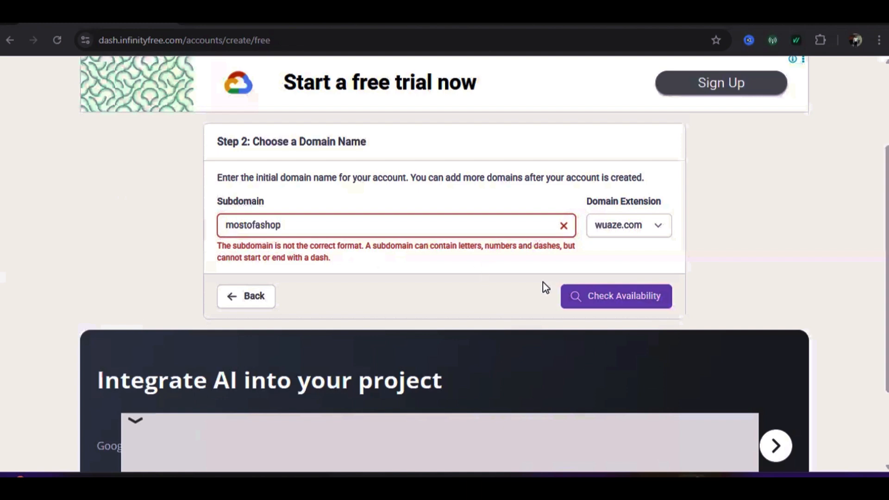
click(611, 300)
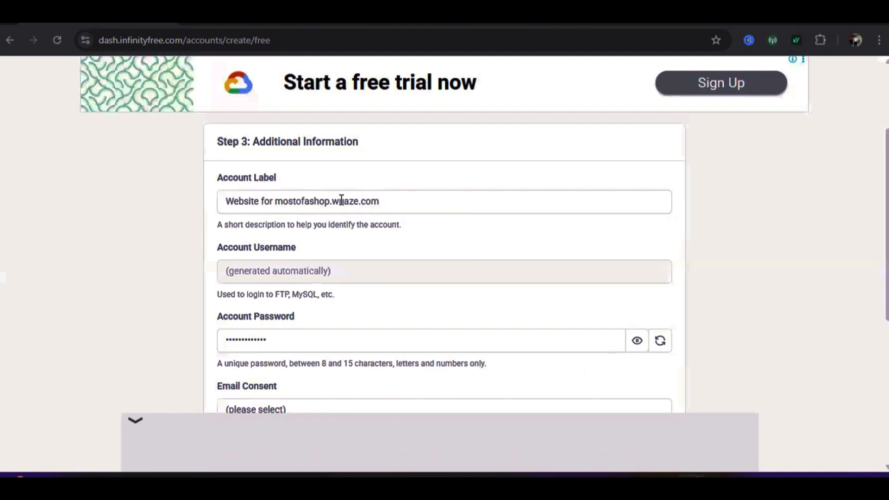
scroll(341, 199, down, 2)
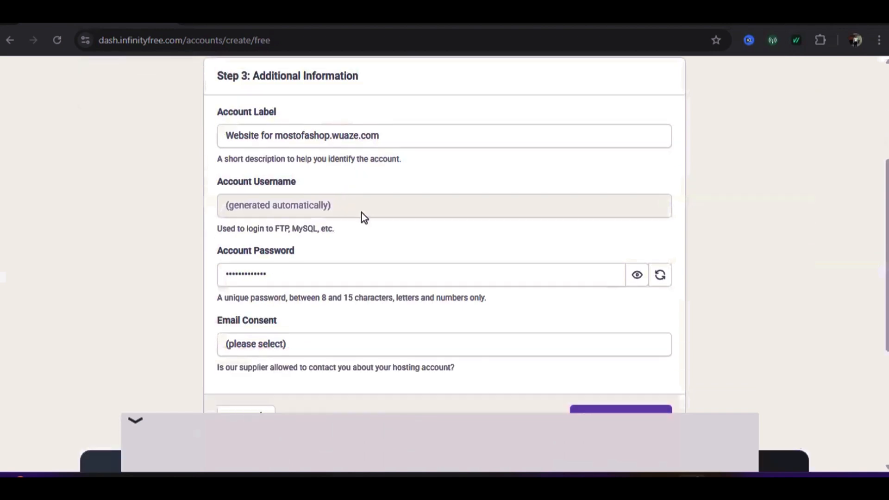
scroll(364, 217, down, 2)
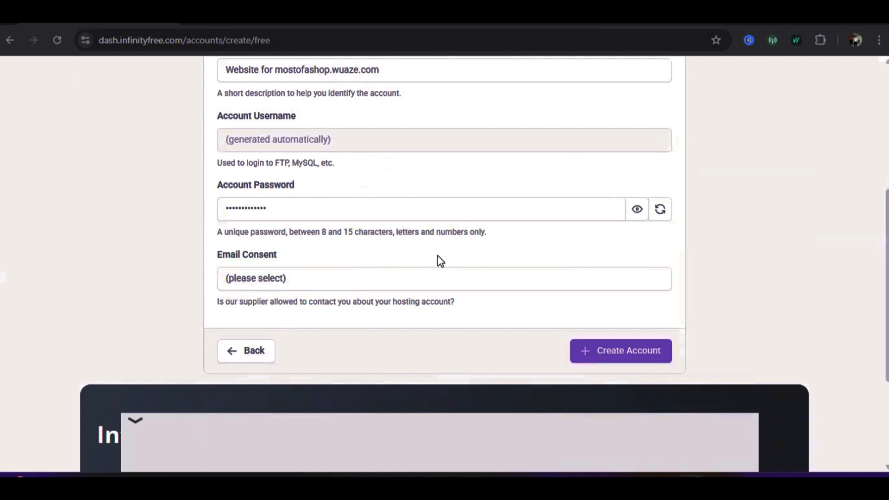
scroll(426, 248, down, 1)
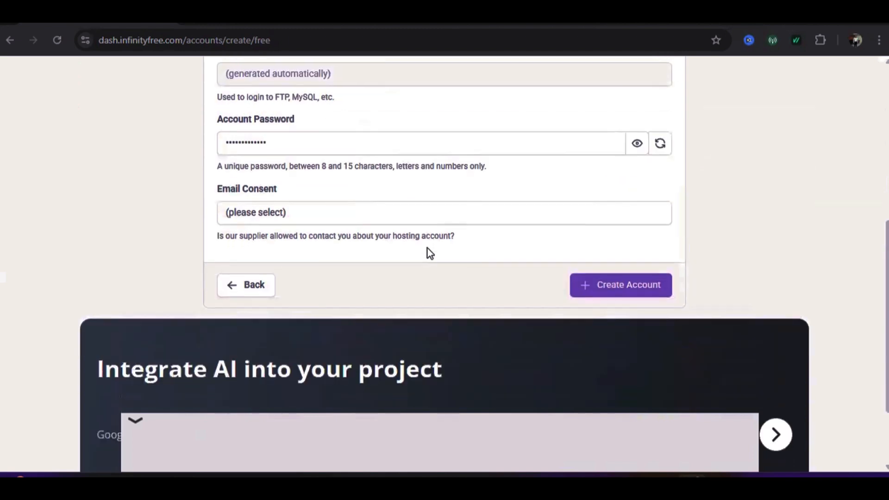
scroll(427, 248, up, 1)
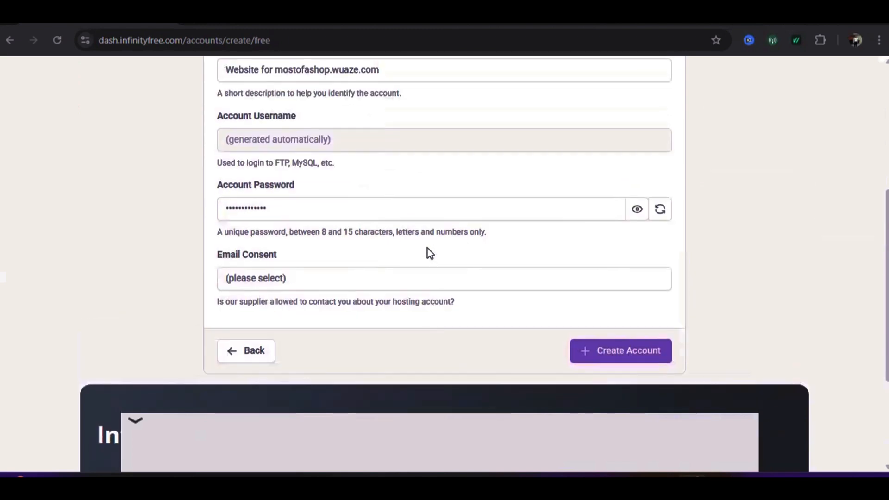
scroll(406, 265, up, 3)
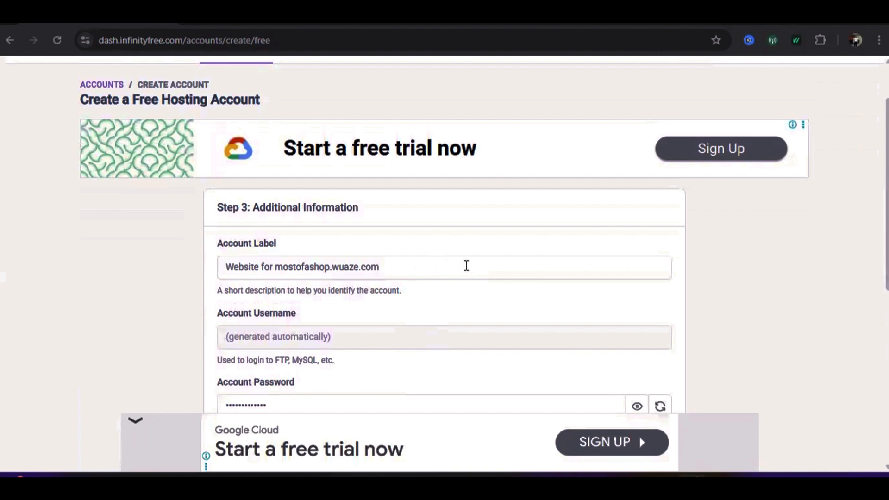
scroll(405, 280, down, 4)
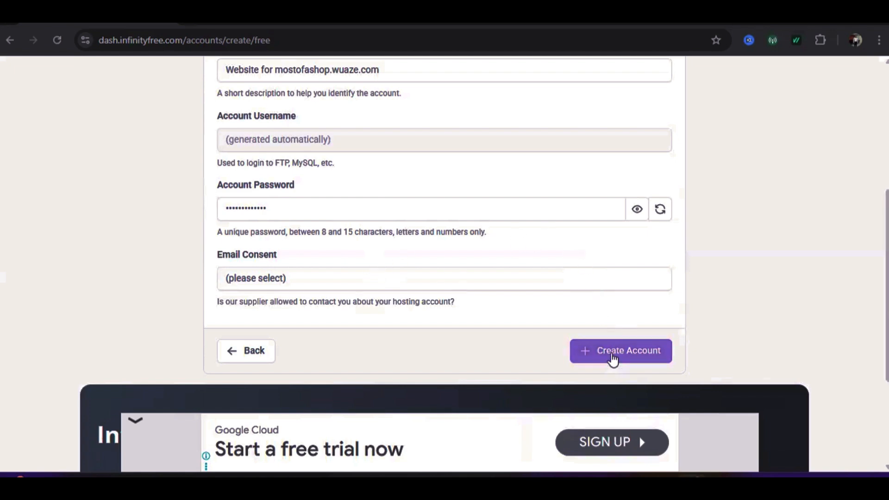
Set Email Consent to I Approve and submit Create Account for the hosting account
click(613, 357)
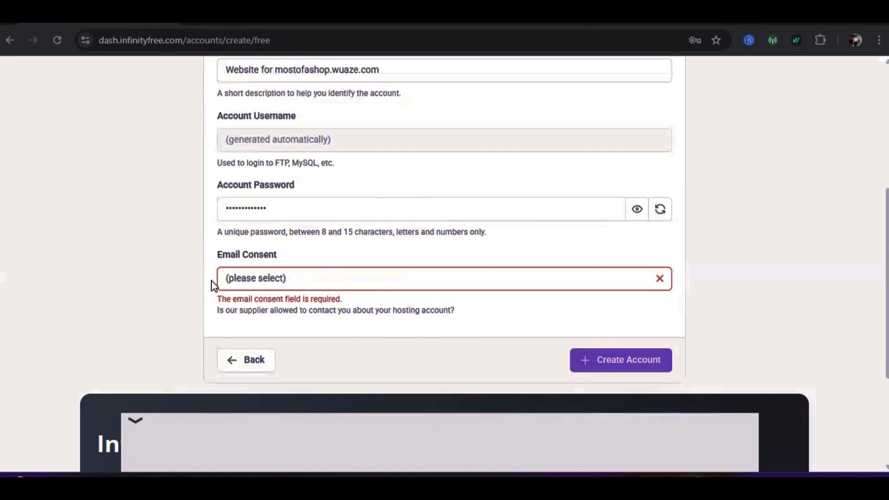
click(246, 276)
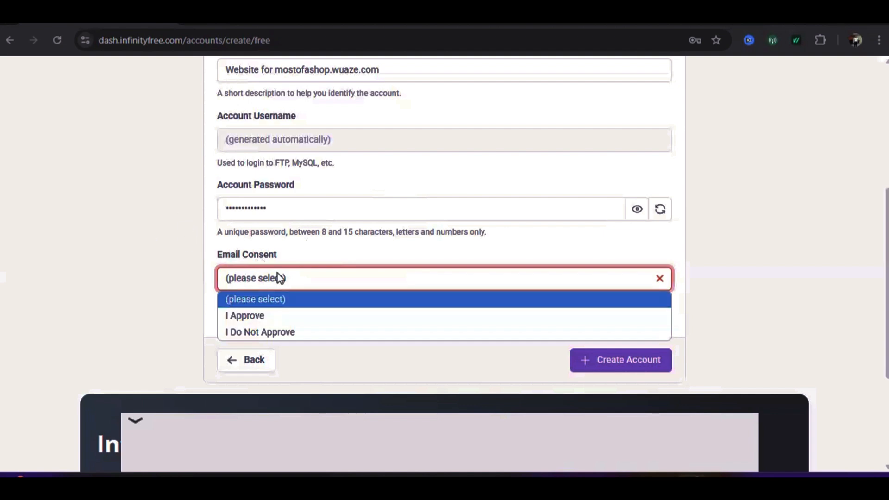
click(258, 317)
click(631, 366)
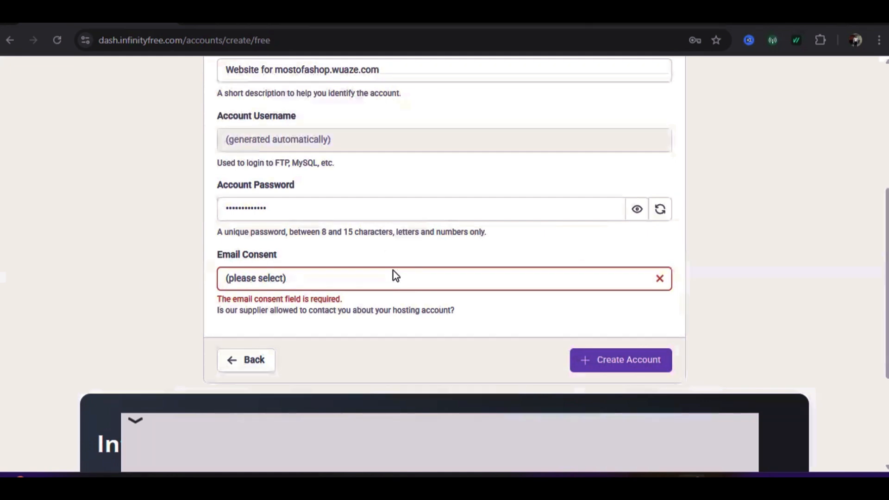
click(249, 279)
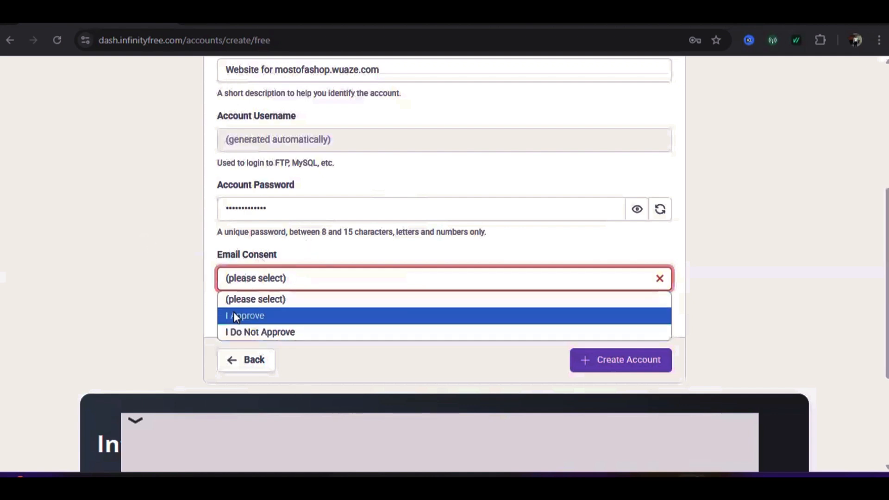
click(258, 320)
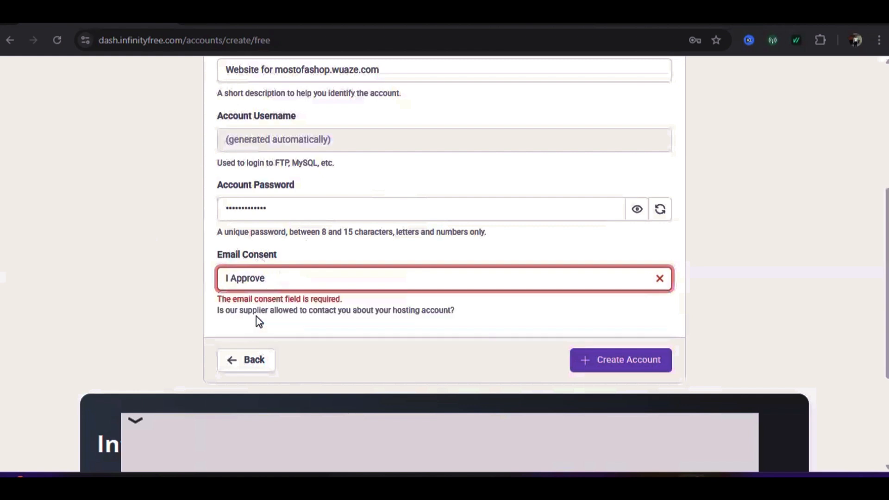
click(631, 363)
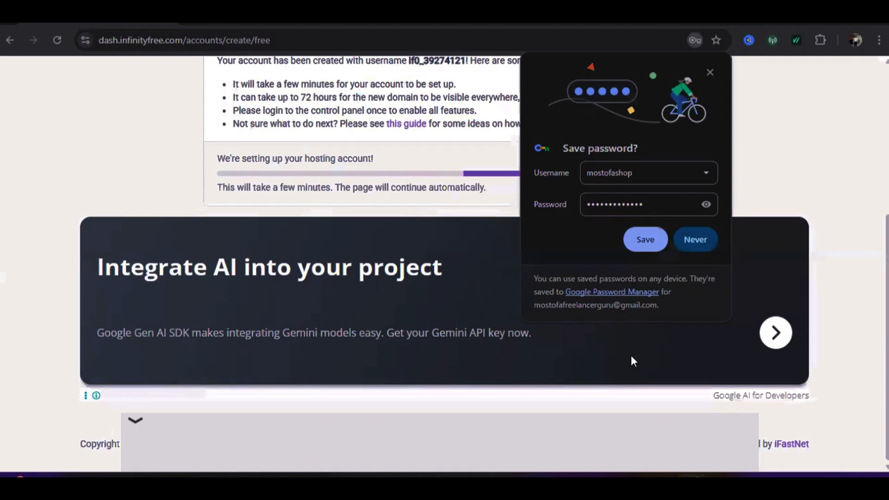
Save the hosting password in Chrome and scroll the control panel to Software
click(645, 239)
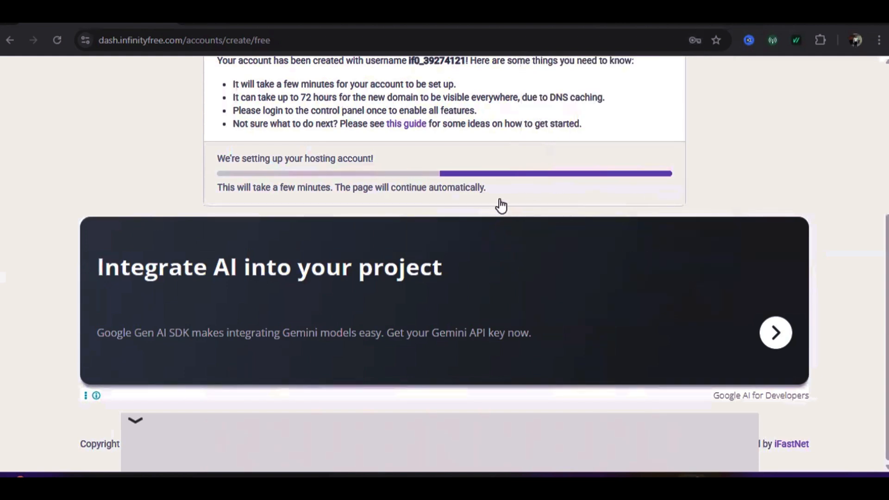
scroll(495, 207, up, 5)
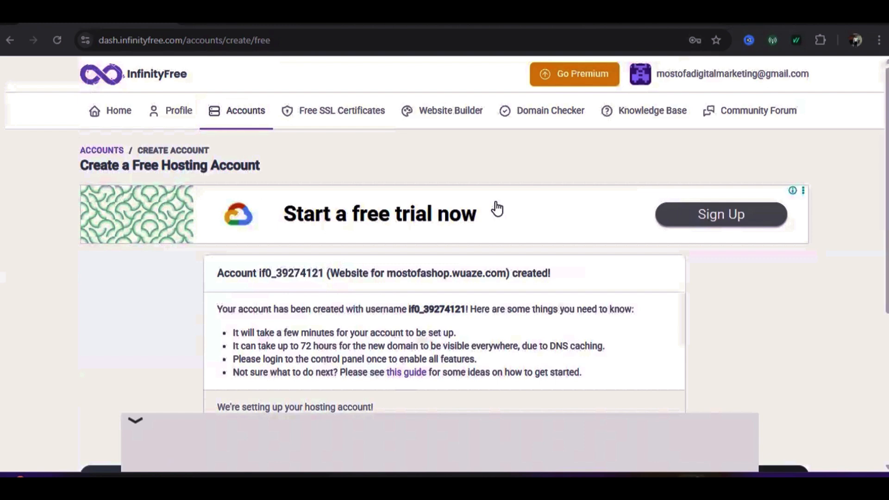
scroll(558, 218, down, 4)
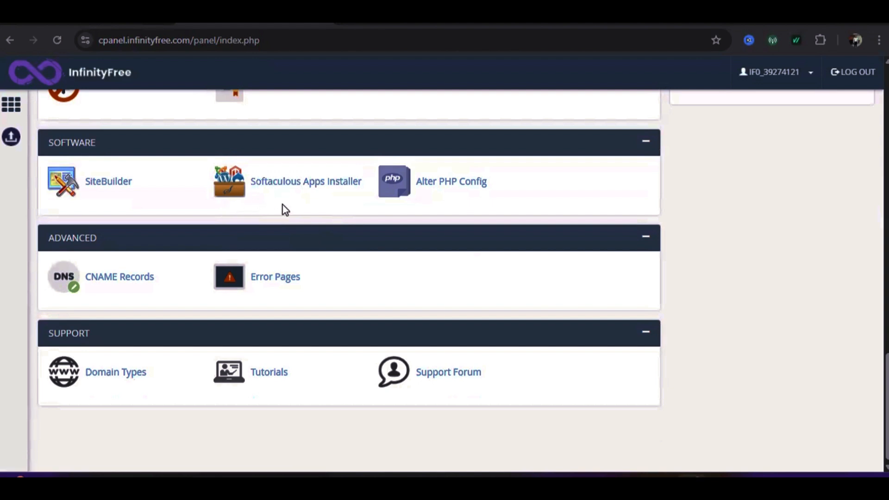
Launch Softaculous Apps Installer from the control panel's Software section
scroll(251, 212, down, 1)
scroll(251, 214, up, 4)
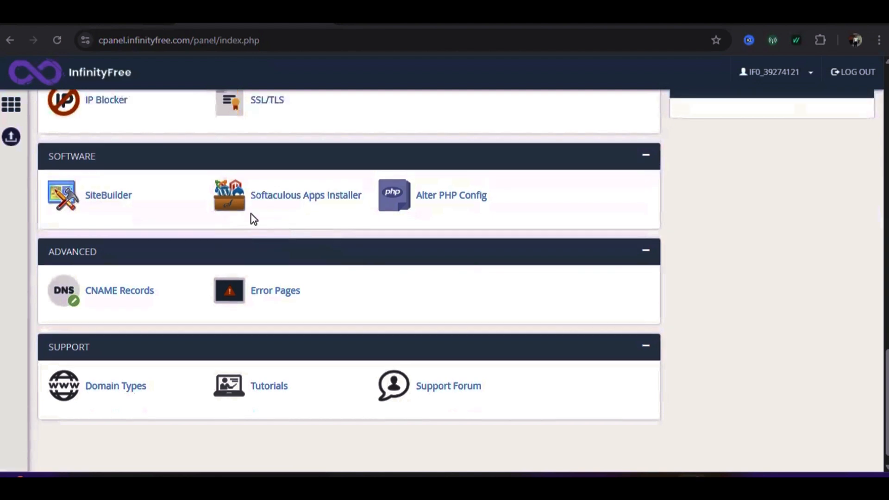
scroll(252, 214, down, 4)
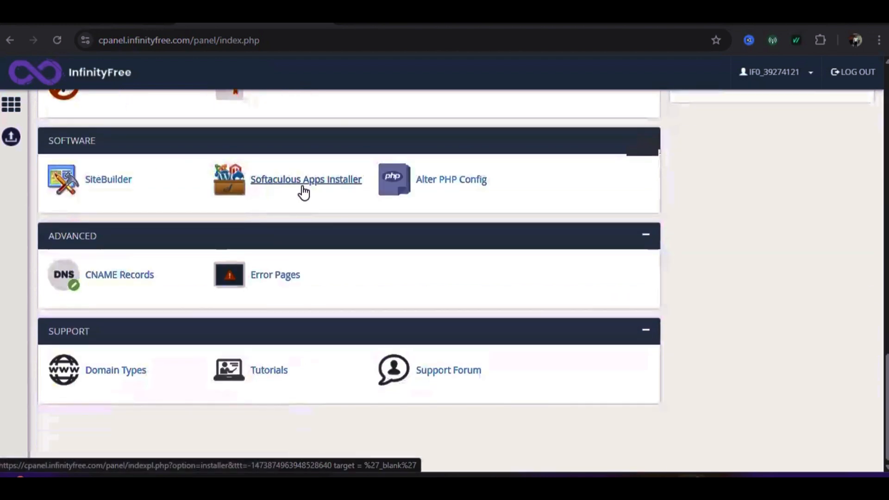
click(287, 185)
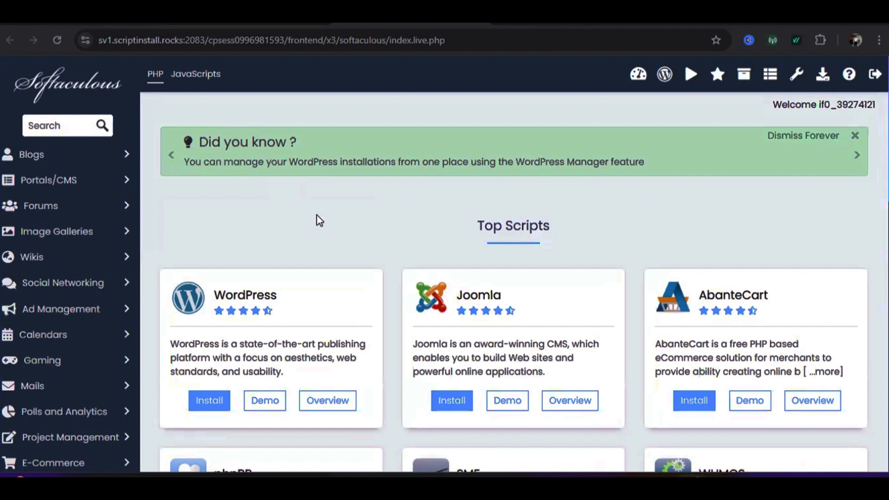
Start the WordPress install from Softaculous's Top Scripts list
scroll(298, 220, down, 4)
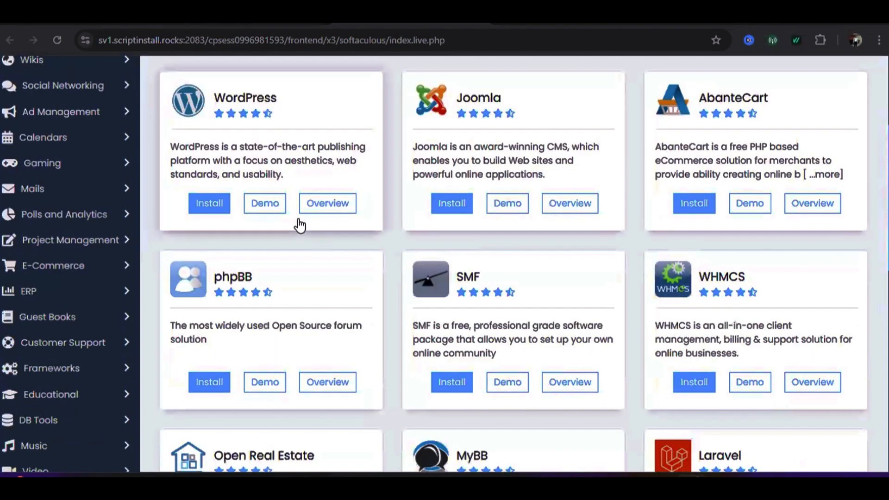
scroll(298, 225, down, 2)
scroll(272, 233, down, 2)
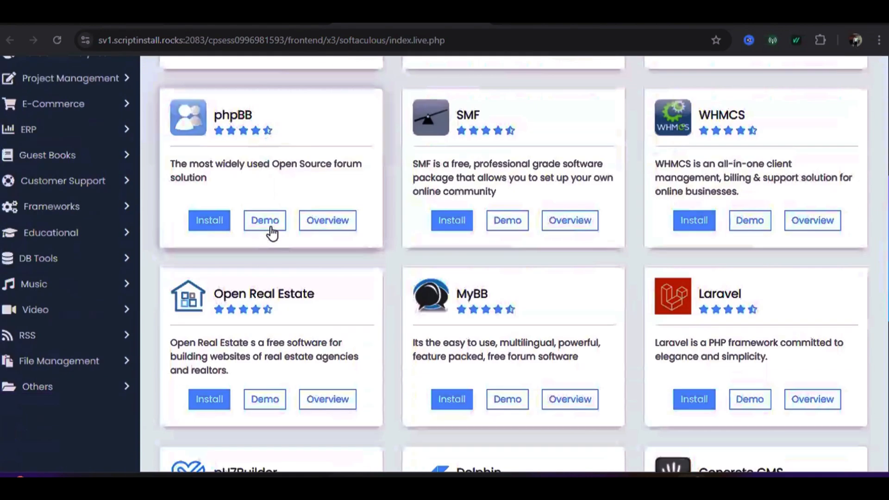
scroll(273, 232, up, 1)
scroll(275, 232, up, 3)
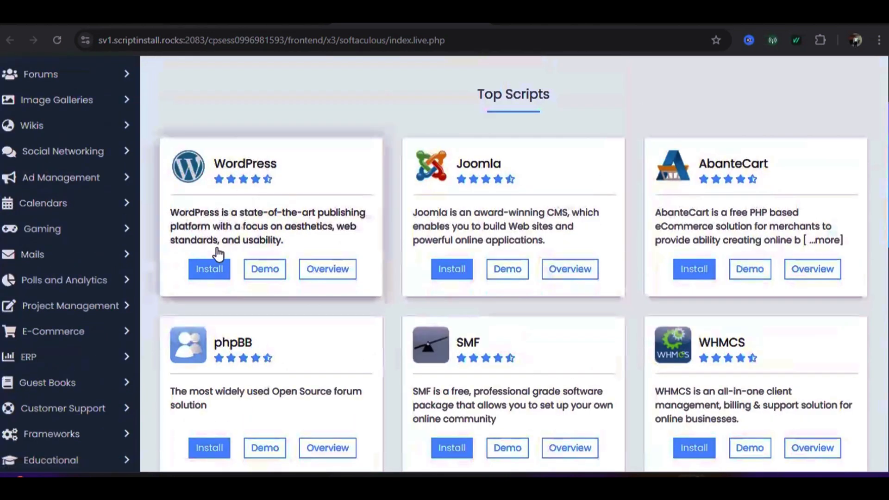
click(215, 273)
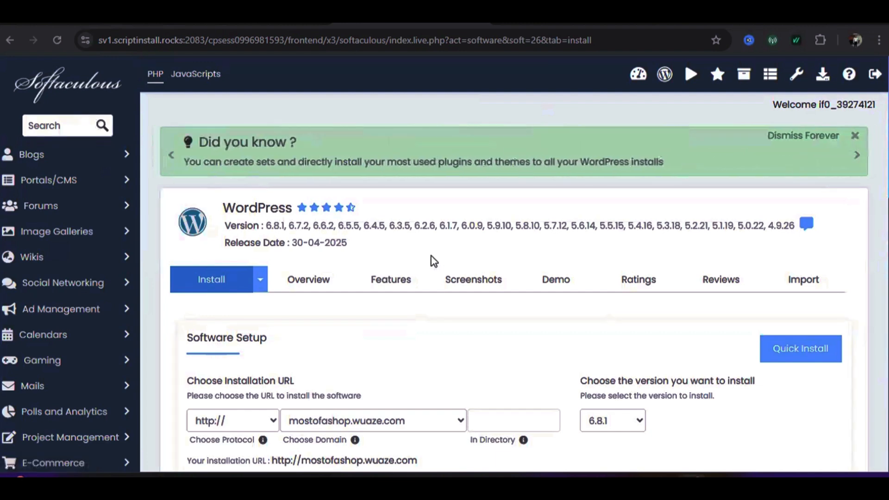
scroll(435, 254, down, 1)
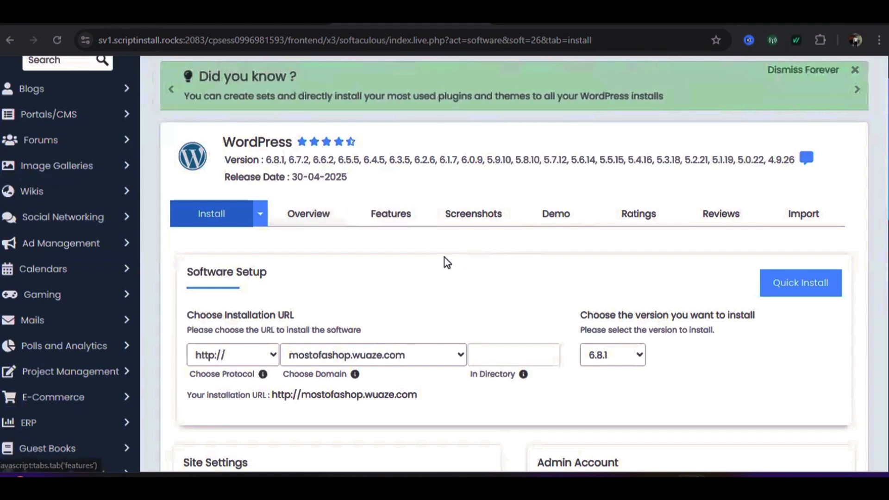
scroll(408, 259, down, 1)
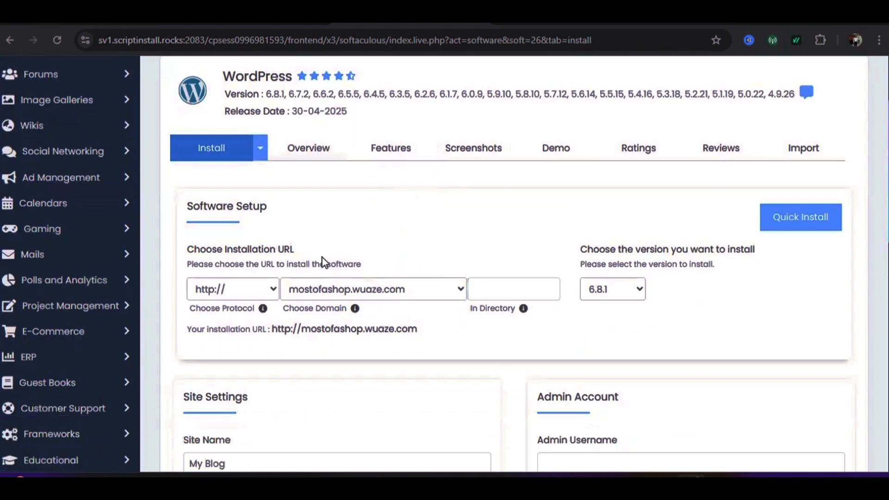
scroll(346, 259, down, 1)
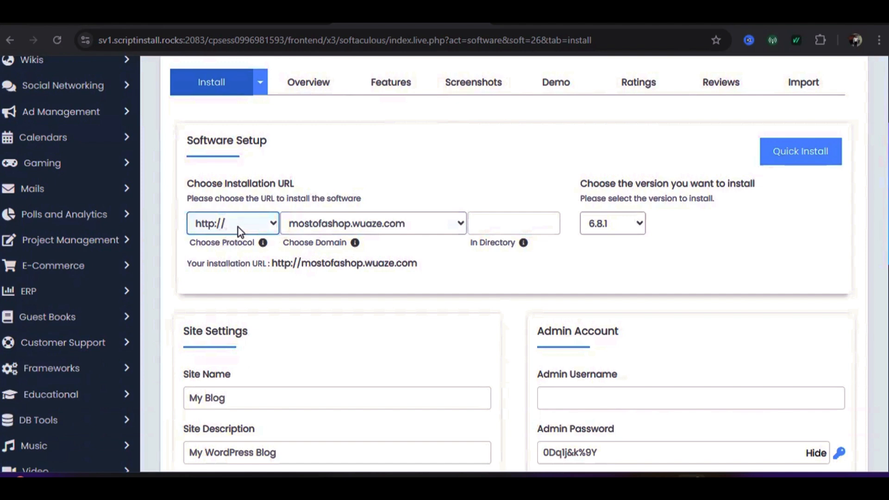
key(Tab)
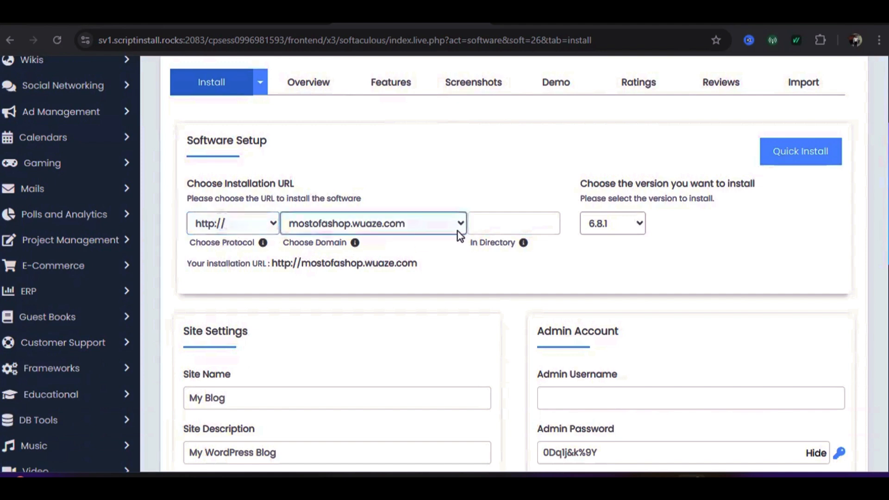
click(274, 223)
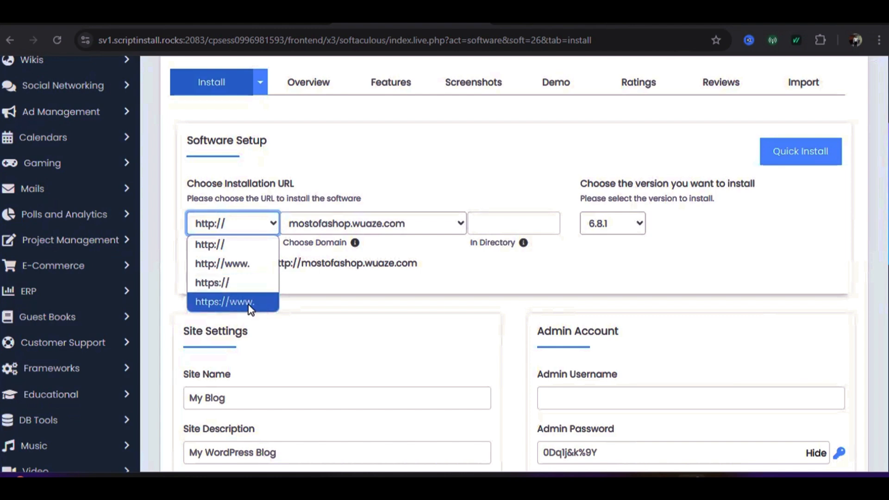
click(230, 269)
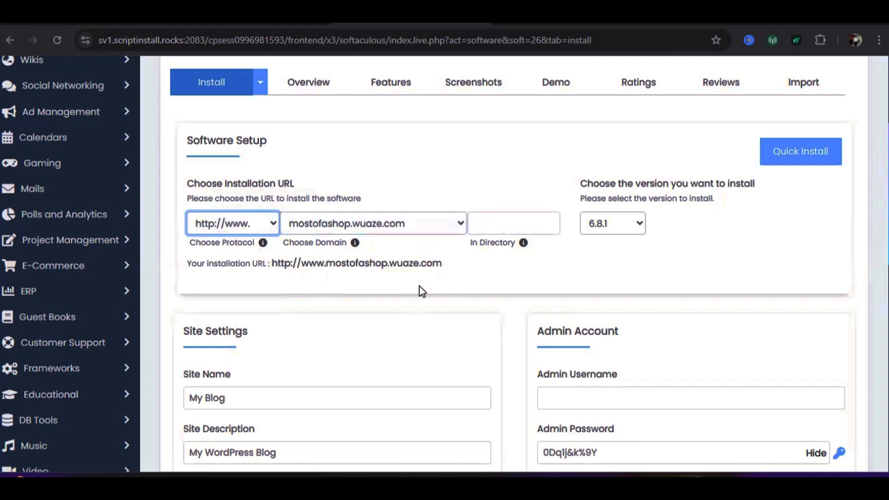
scroll(463, 276, down, 3)
Replace the Site Name 'My Blog' with 'mostofa shop' in Site Settings
click(349, 268)
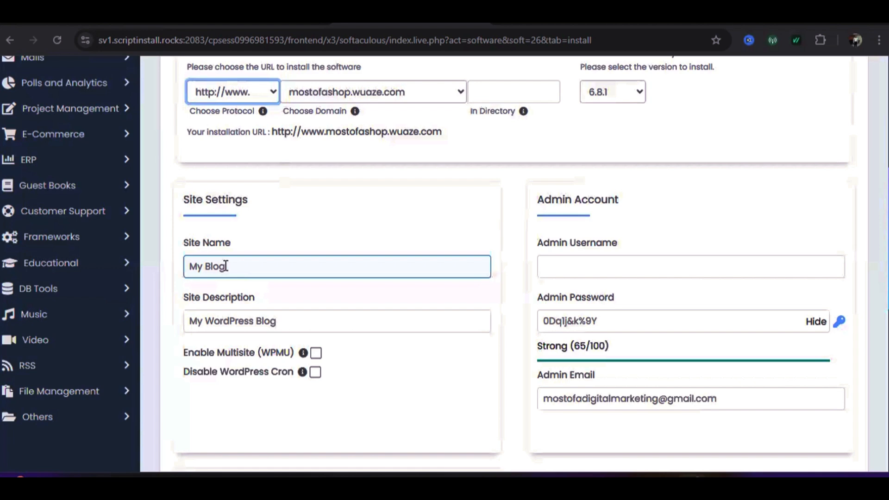
click(225, 266)
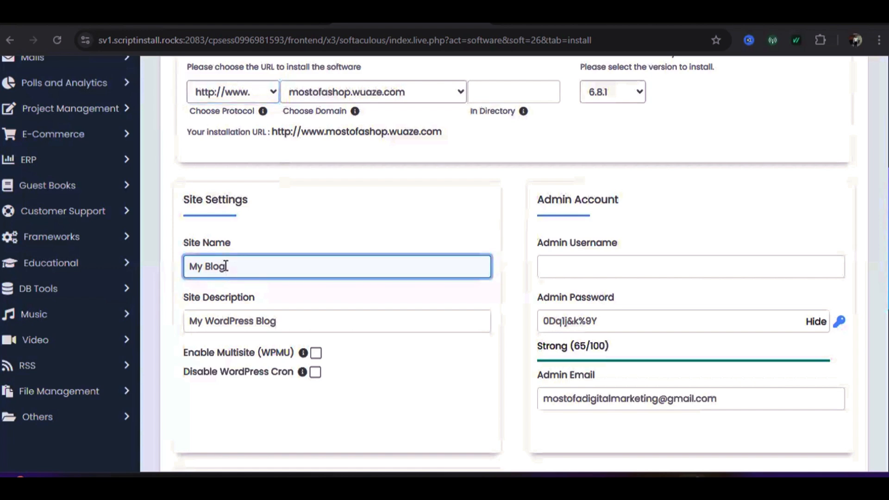
text(mos)
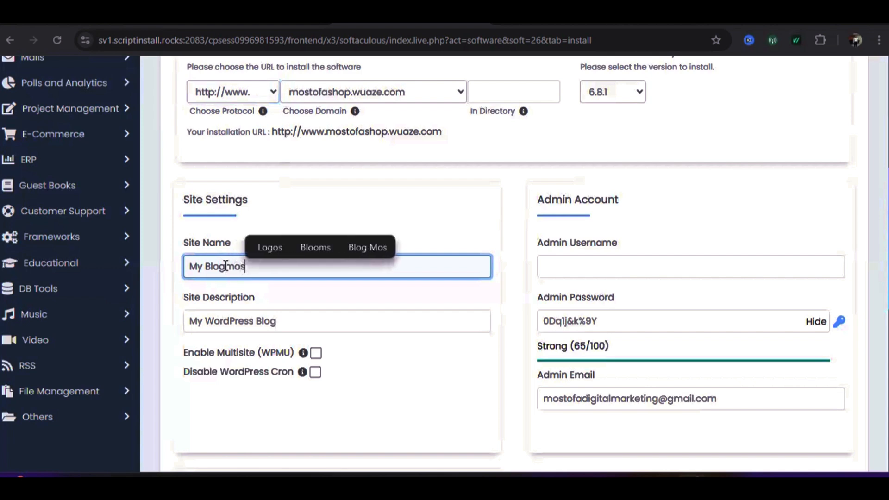
text(tofa)
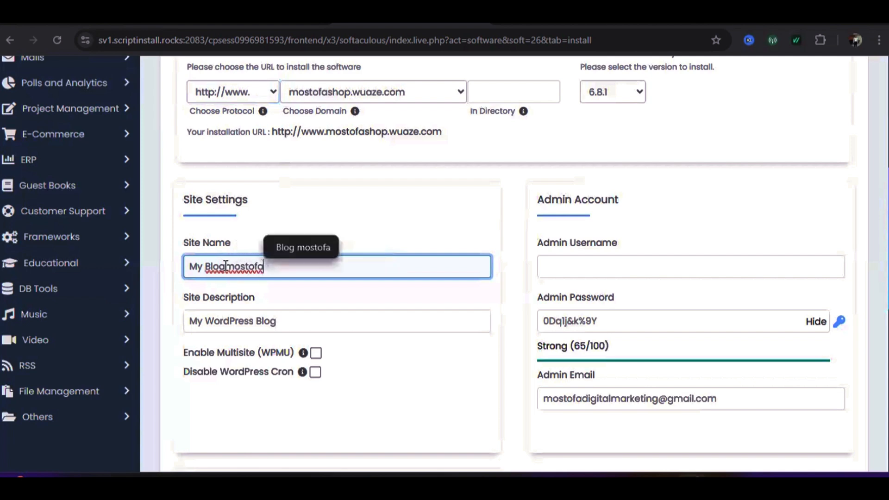
key(BackSpace)
key(BackSpace)
key(BackSpace)
key(BackSpace)
key(BackSpace)
key(BackSpace)
key(BackSpace)
key(BackSpace)
key(BackSpace)
key(BackSpace)
key(BackSpace)
key(BackSpace)
key(BackSpace)
key(BackSpace)
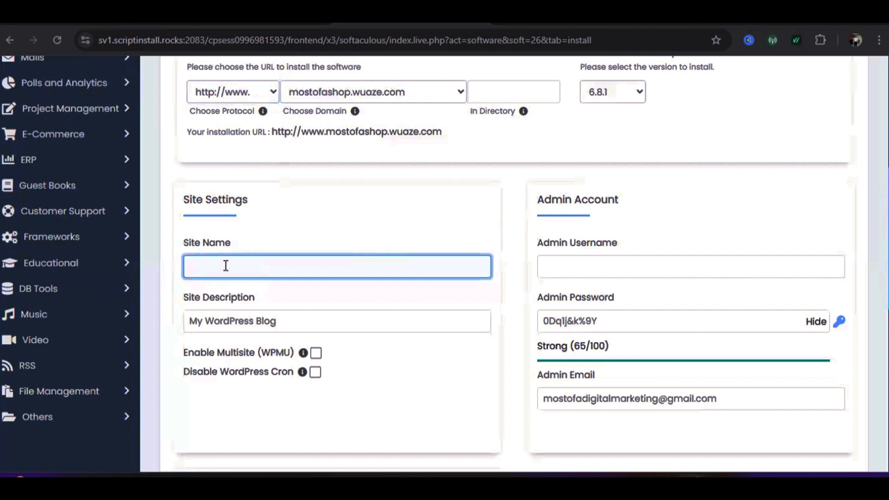
text(mos)
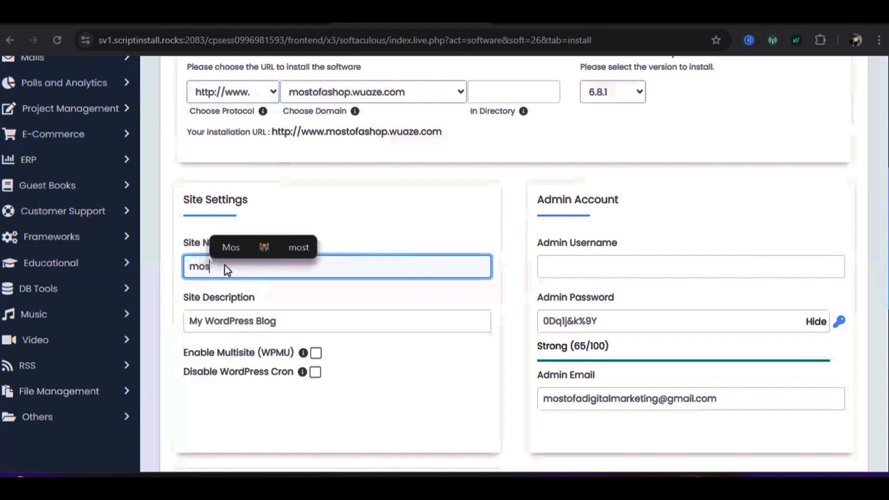
text(tofa)
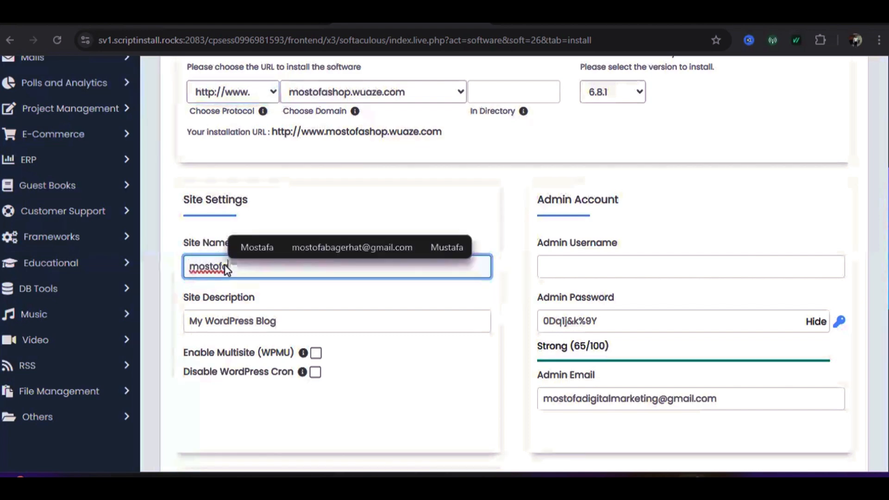
text( sho)
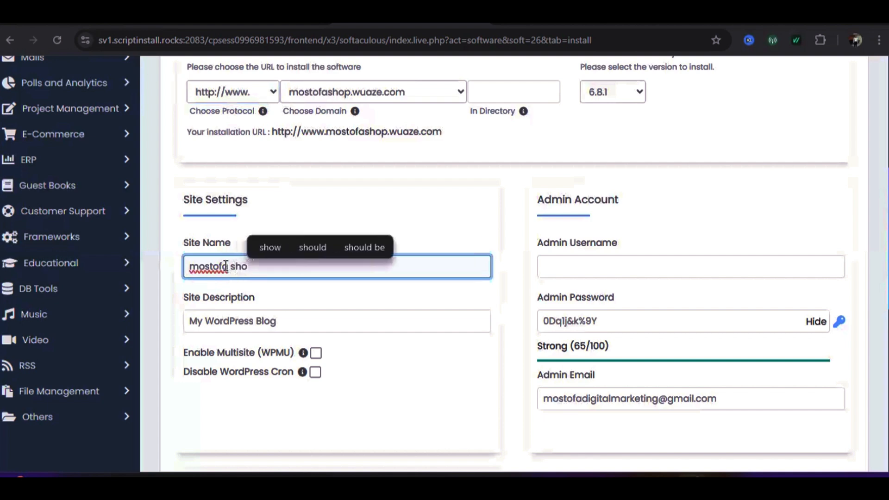
text(p)
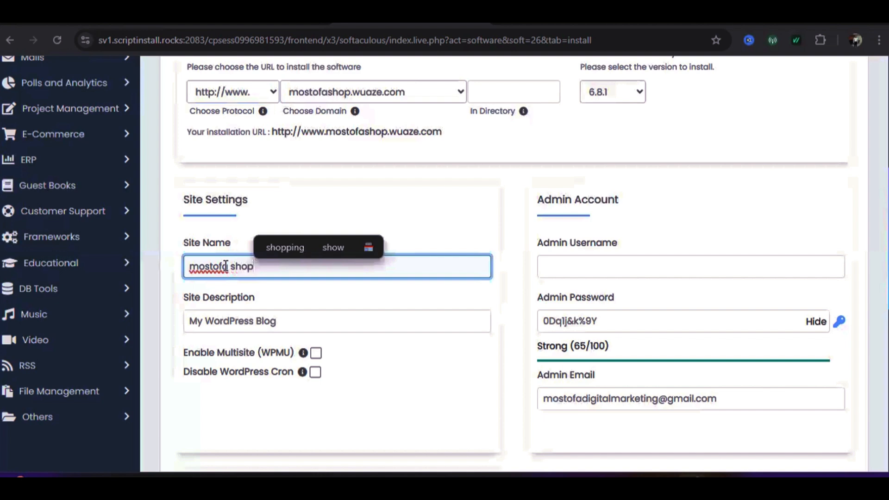
click(324, 203)
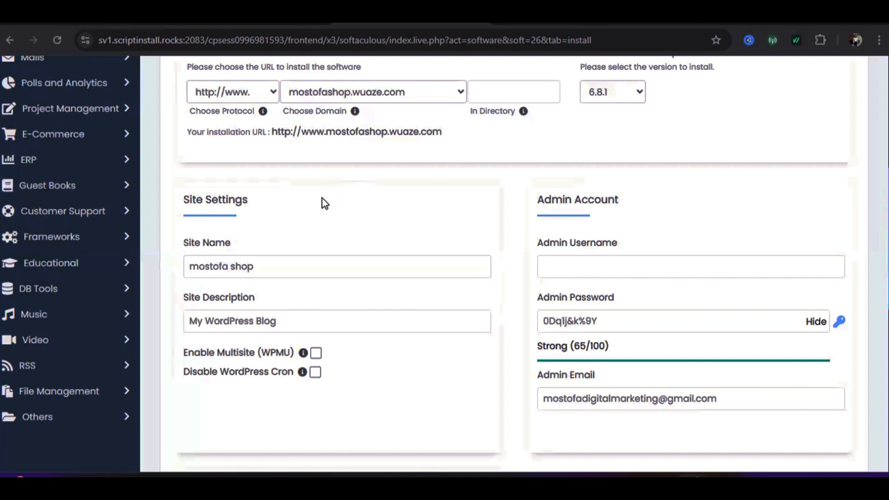
click(227, 272)
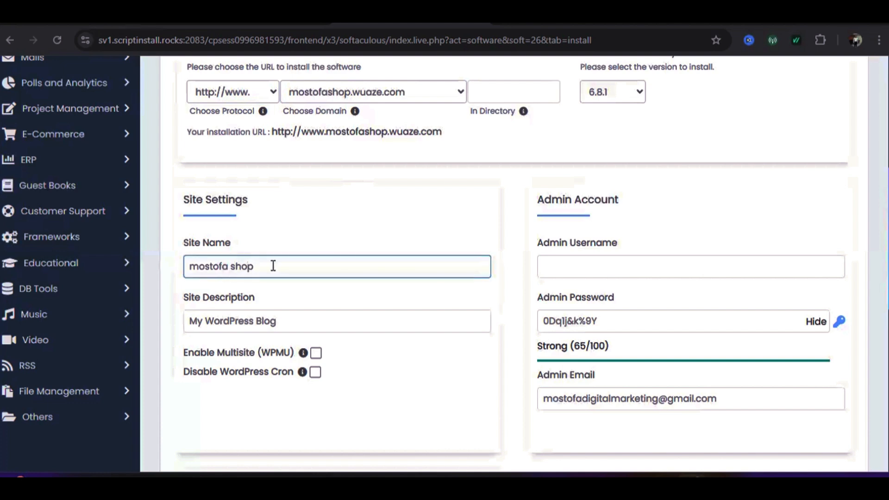
Clear the default 'My WordPress Blog' text from the Site Description field
scroll(274, 265, down, 2)
click(230, 249)
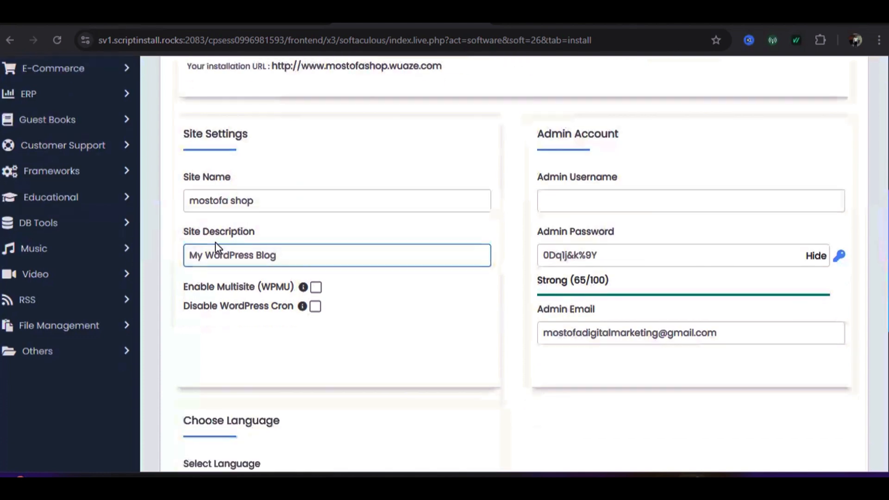
click(219, 258)
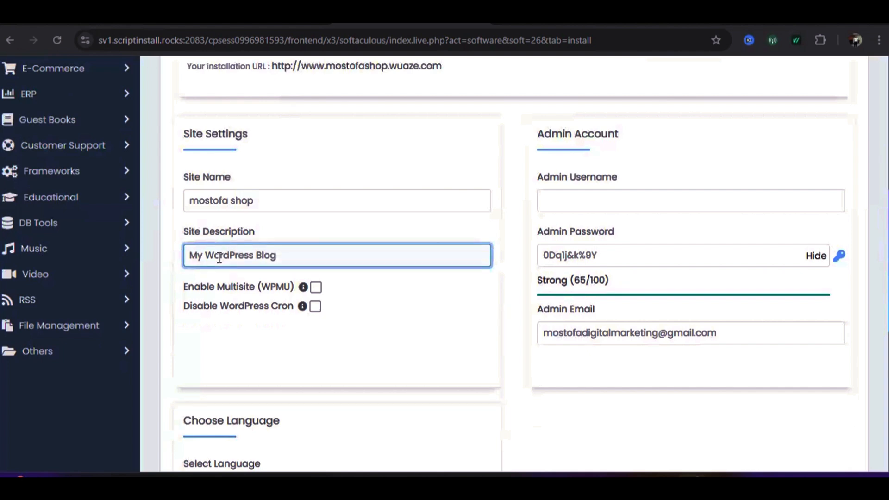
text(d)
click(288, 252)
key(BackSpace)
key(BackSpace)
key(BackSpace)
key(BackSpace)
key(BackSpace)
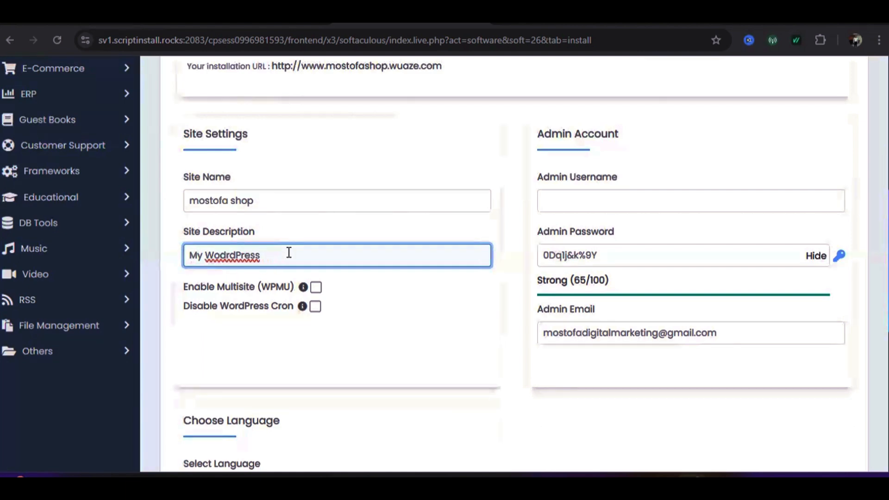
key(ctrl+BackSpace)
key(ctrl+BackSpace)
Enter 'digital online products' as the site description using the word suggestions
text(dig)
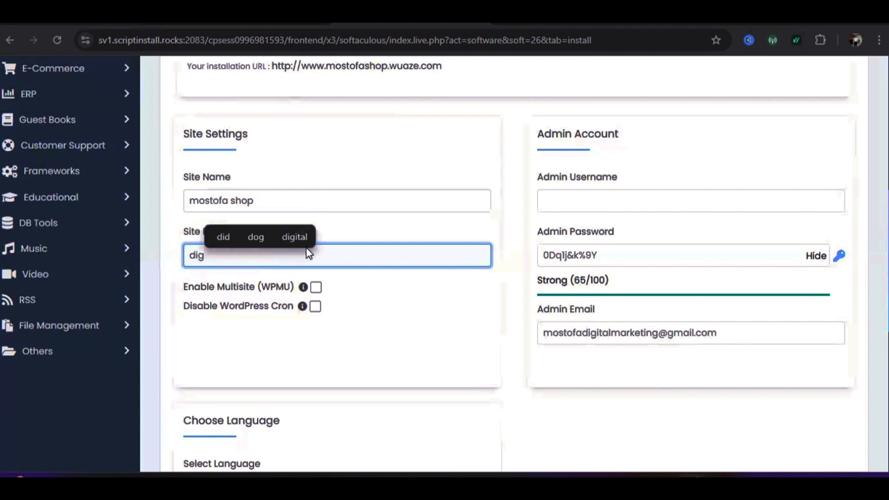
click(296, 237)
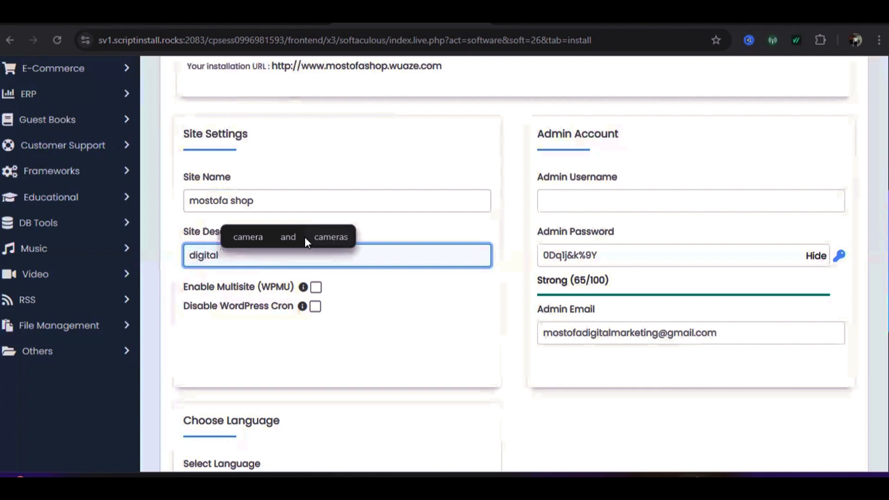
text(on)
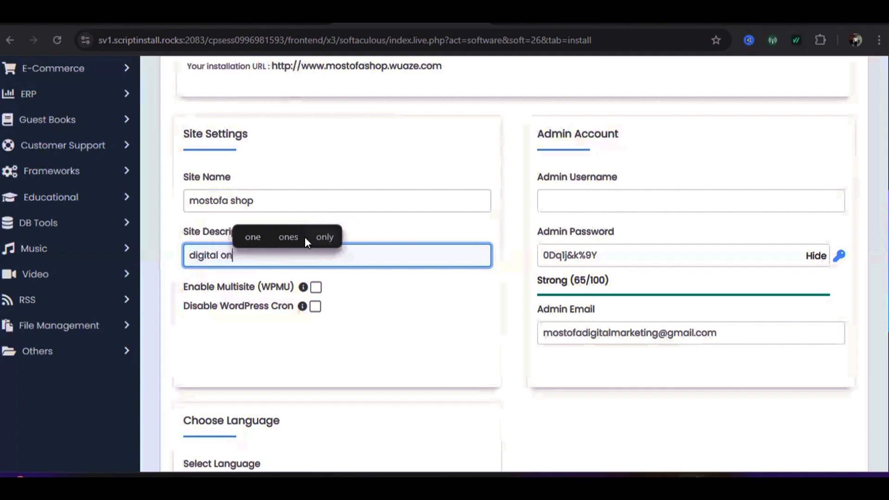
text(lin)
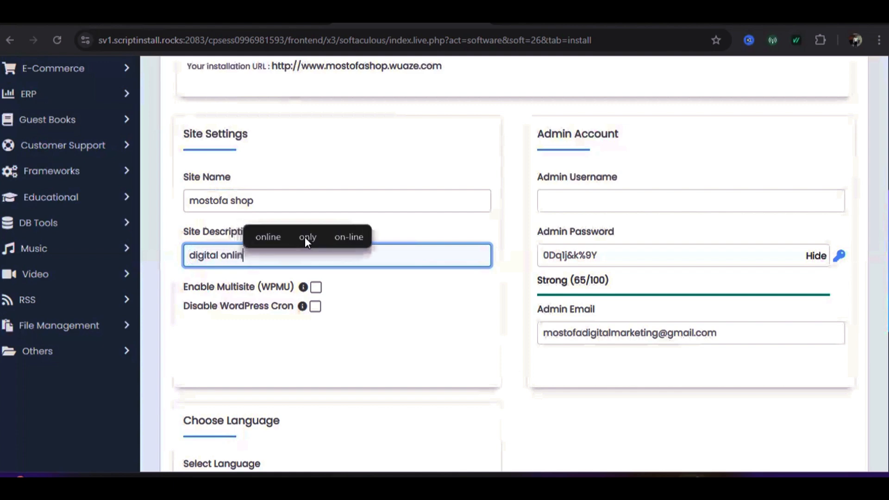
text(e )
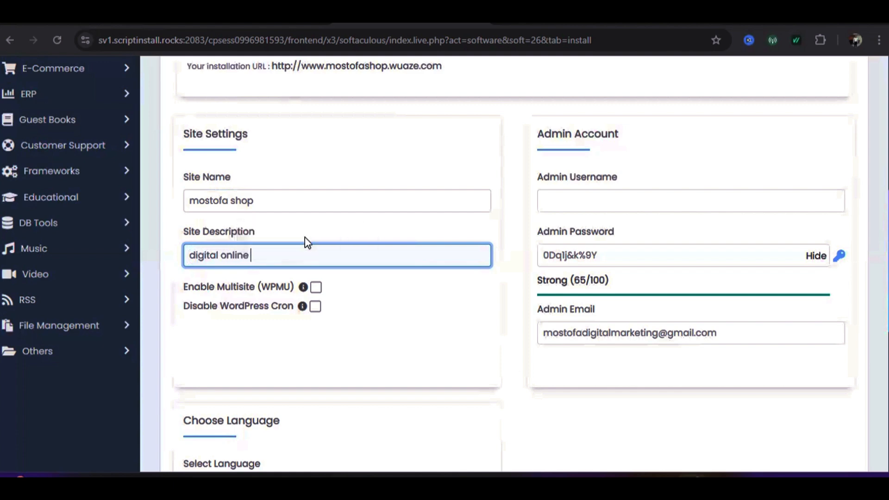
text(pro)
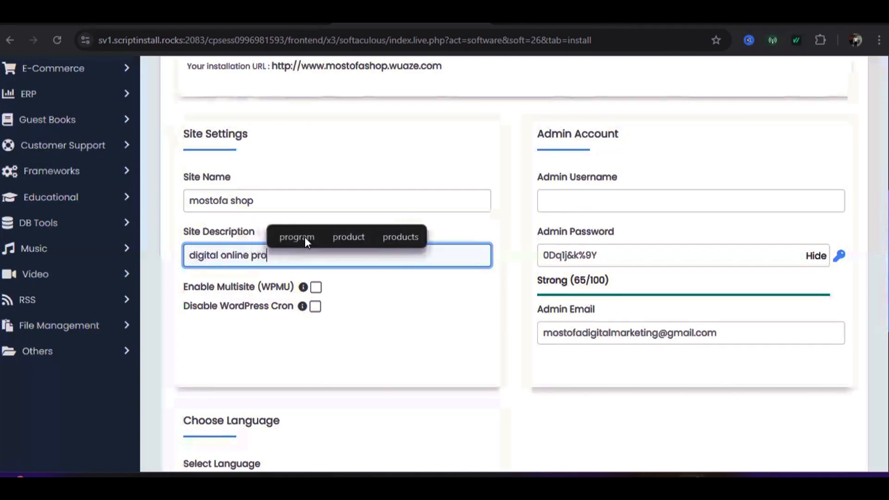
text(du)
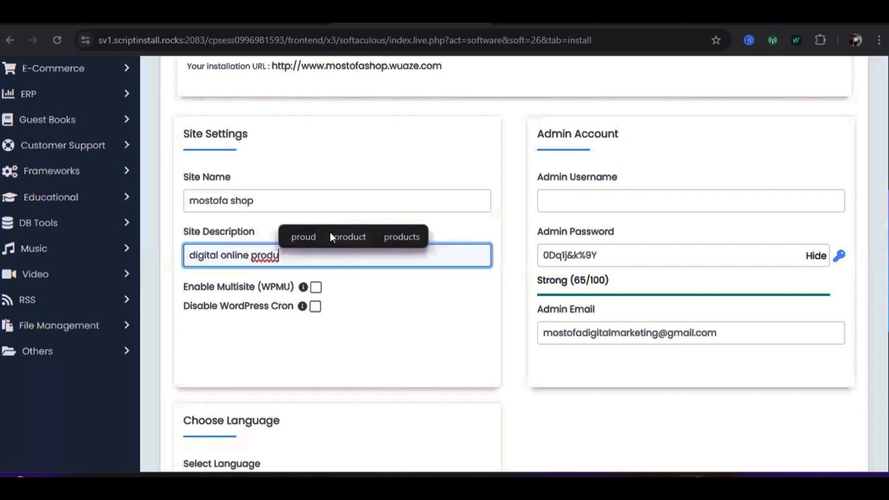
click(406, 234)
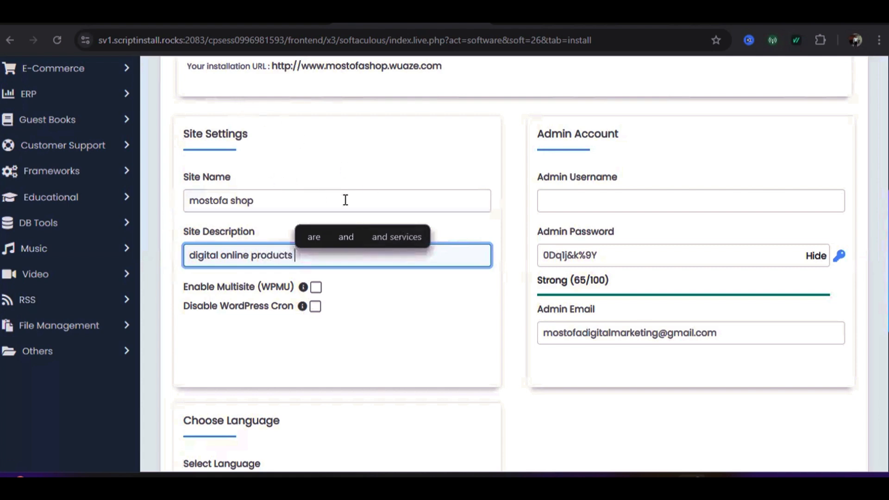
click(380, 147)
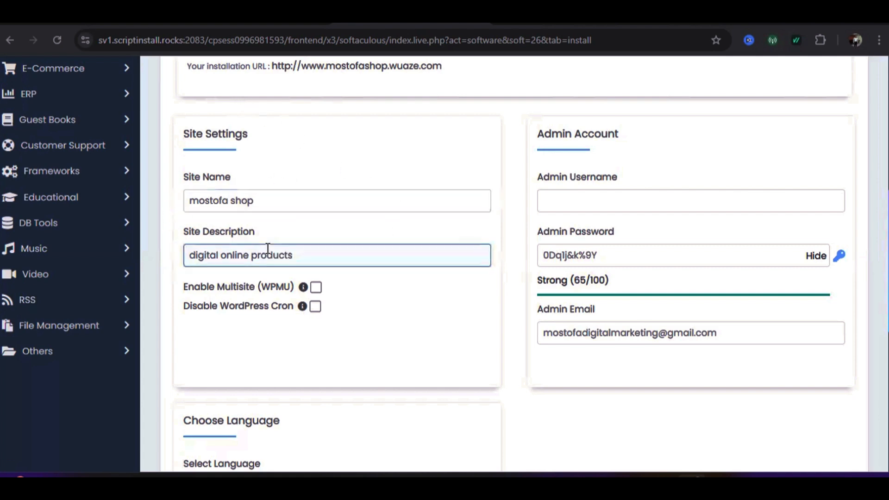
click(299, 255)
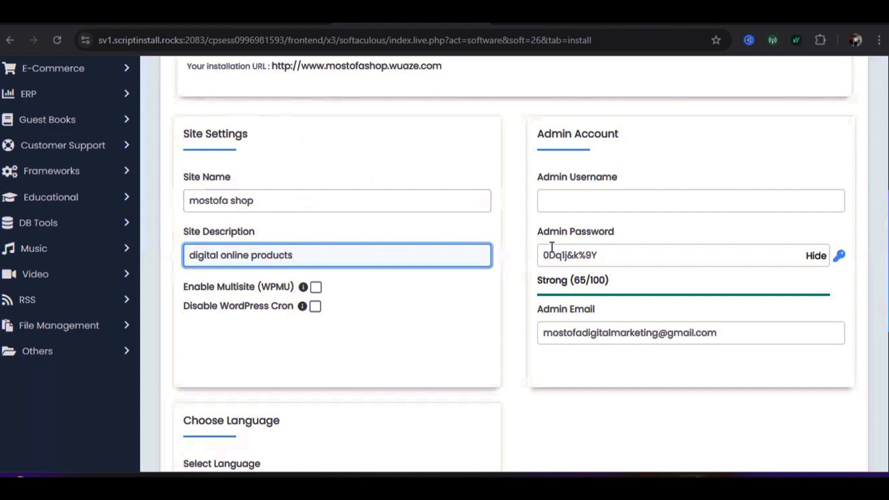
scroll(653, 215, up, 1)
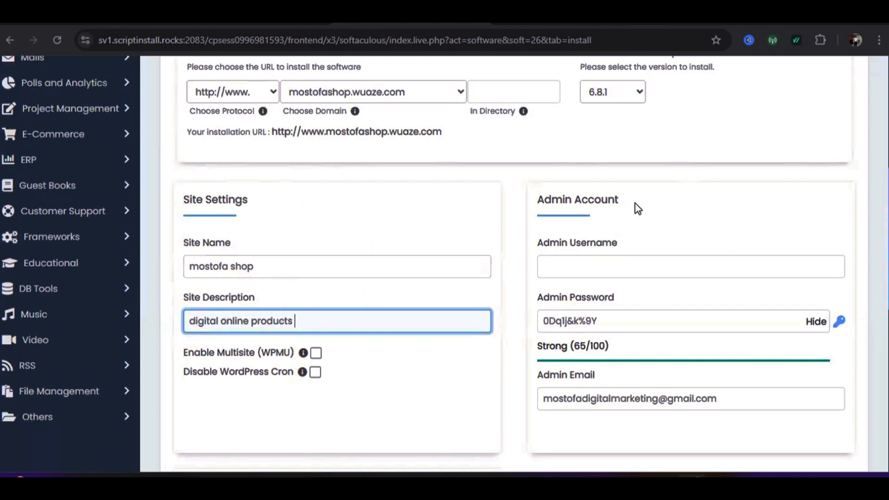
scroll(534, 224, up, 1)
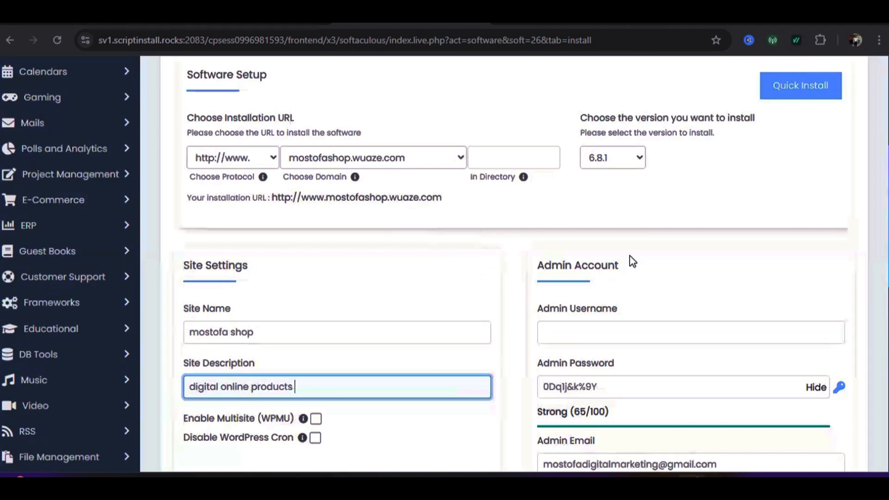
scroll(629, 256, down, 1)
Type the chosen administrator username into the Admin Username field
click(577, 270)
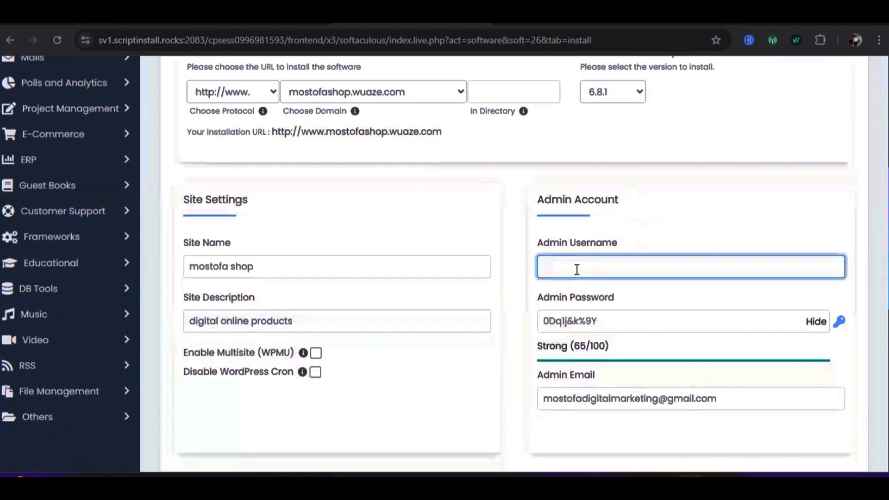
text(mostofakamal)
click(743, 213)
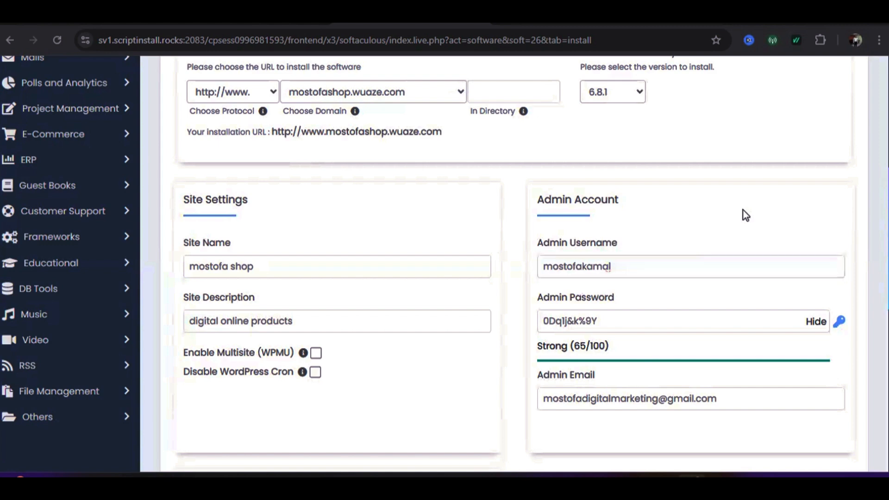
click(623, 269)
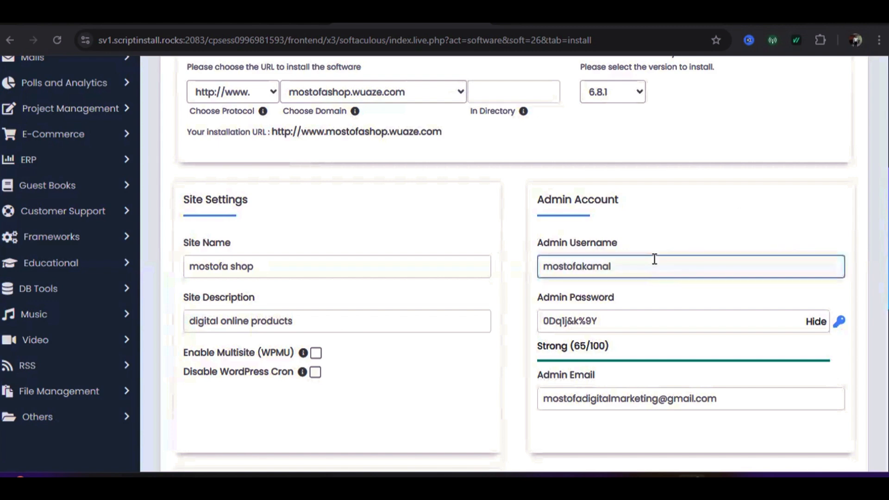
scroll(655, 259, down, 1)
click(589, 262)
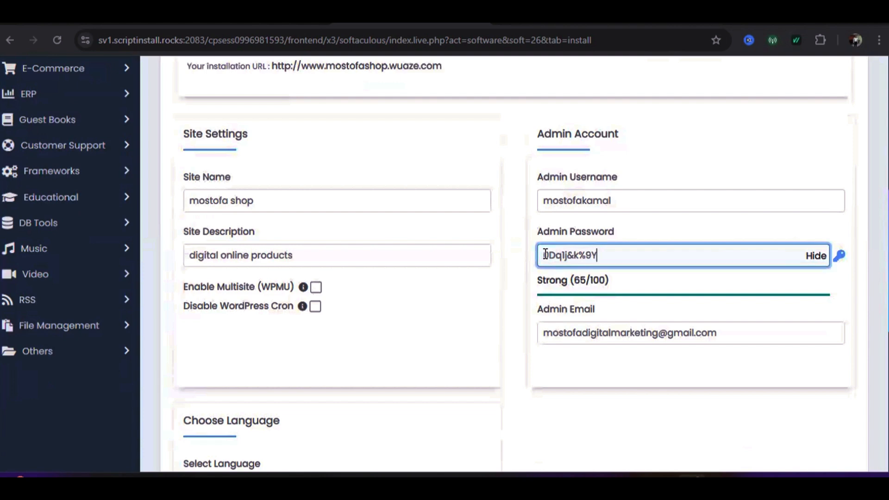
Delete the pre-filled admin password and hide the password characters
drag(545, 255, 605, 253)
key(BackSpace)
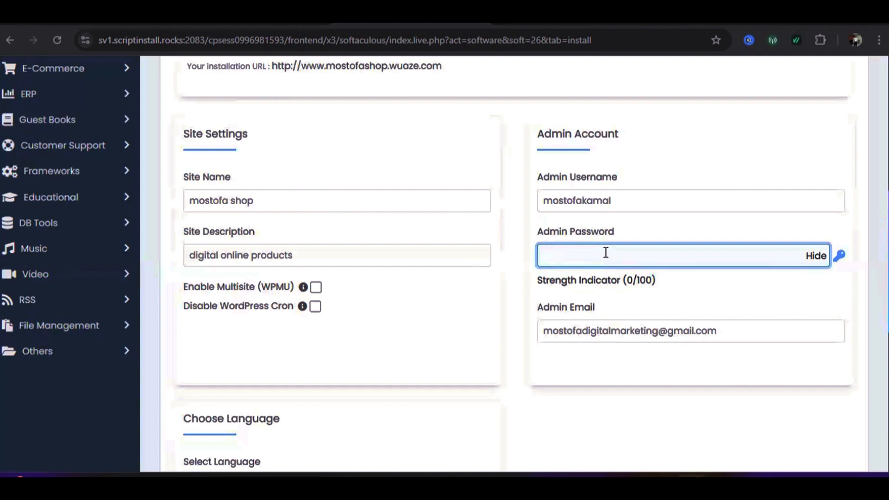
text(n)
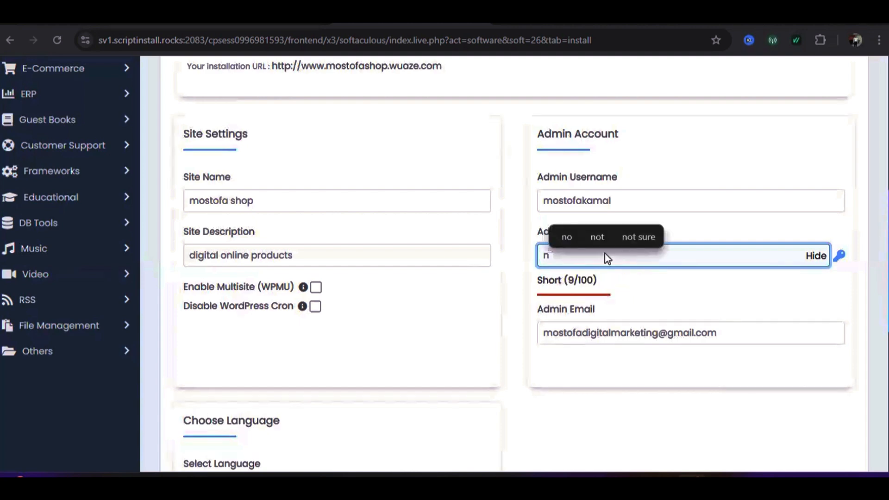
key(BackSpace)
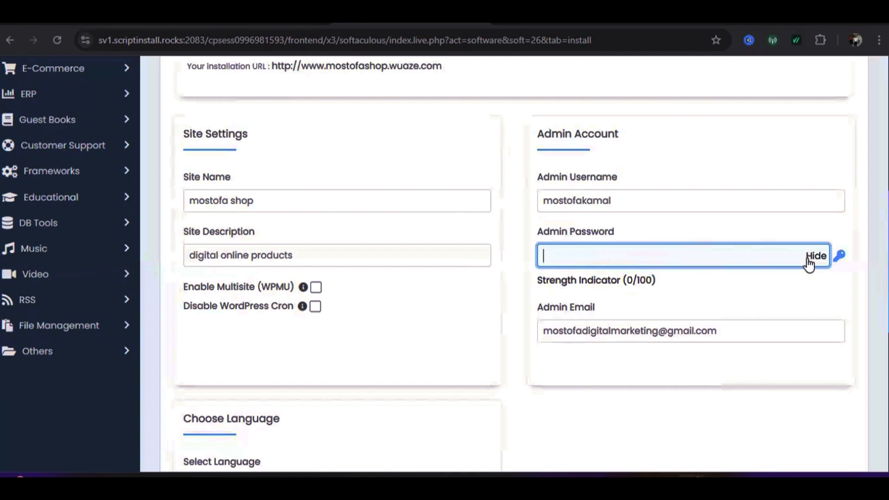
click(809, 257)
click(554, 252)
Decline Chrome's suggested strong password and type a self-chosen admin password
click(561, 253)
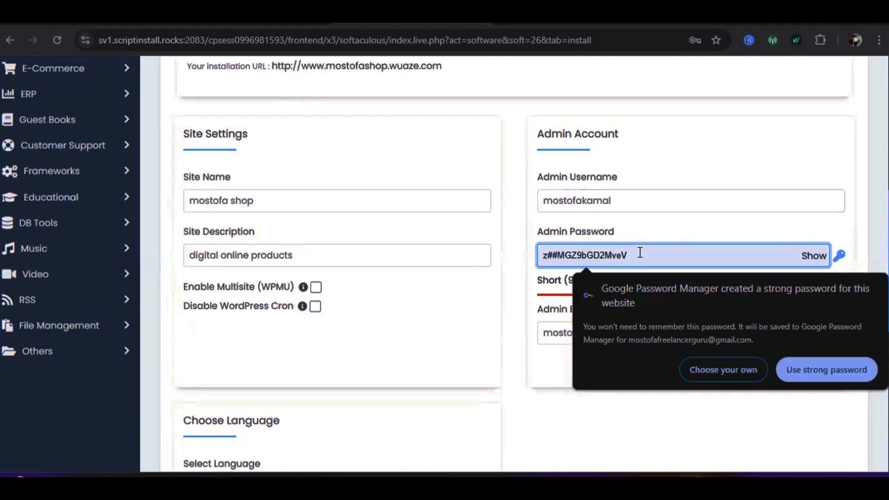
click(484, 241)
click(588, 254)
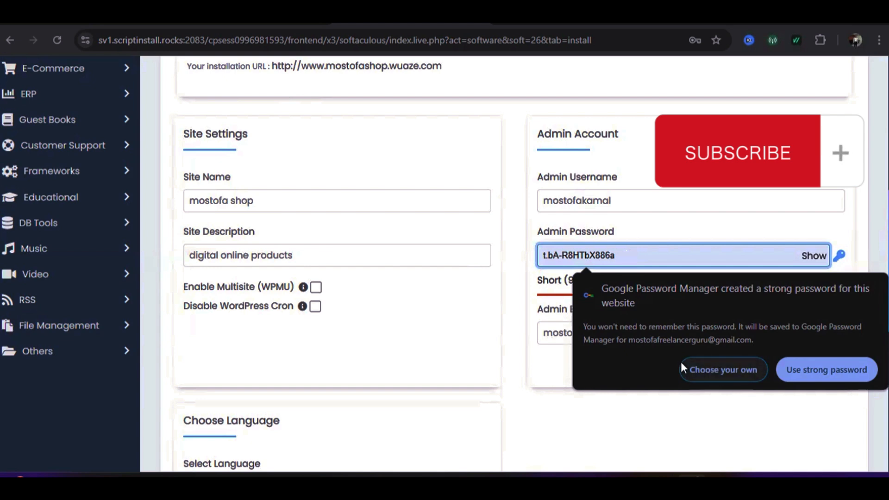
click(705, 375)
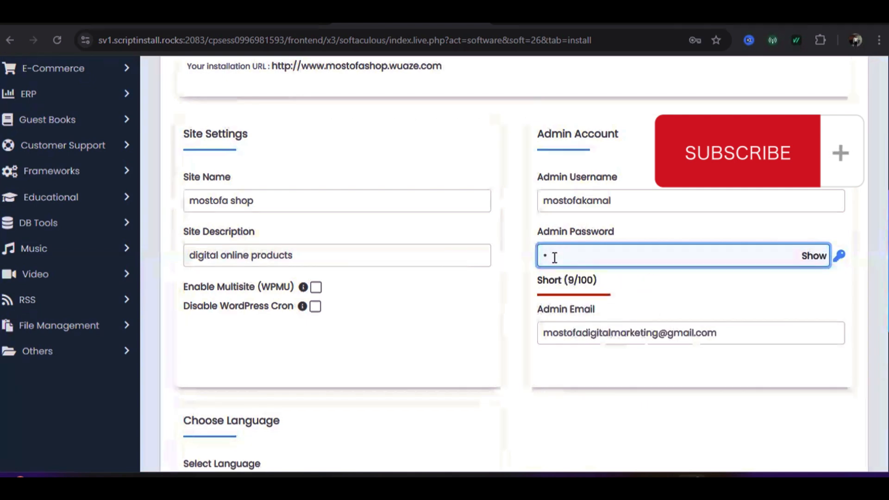
text(•••)
text(*******)
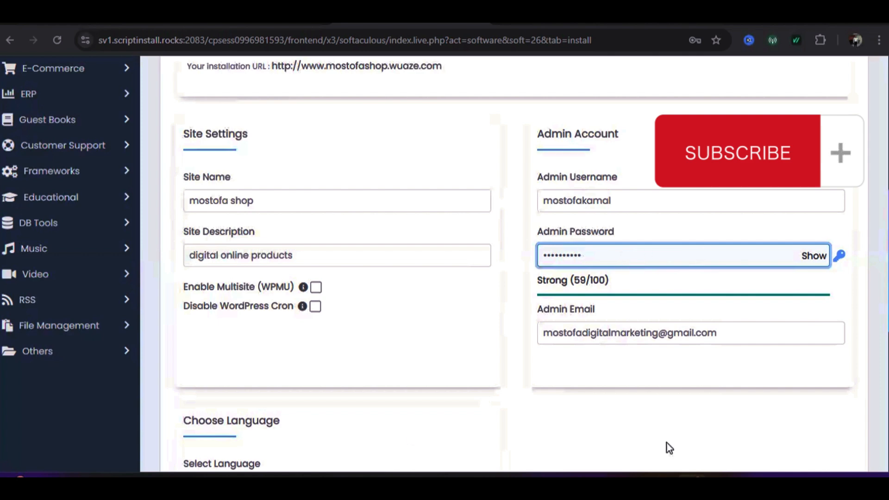
Review the filled site settings and admin account, scrolling down to the Install button
scroll(635, 282, down, 2)
click(635, 279)
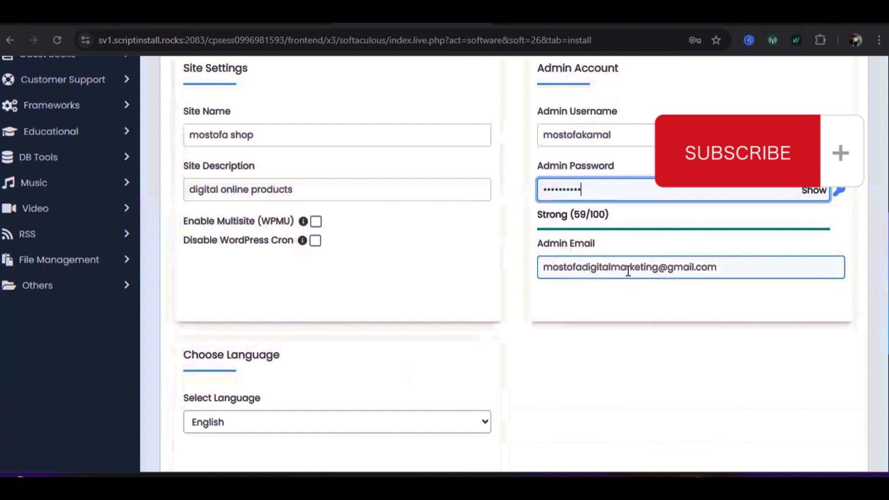
scroll(615, 231, up, 4)
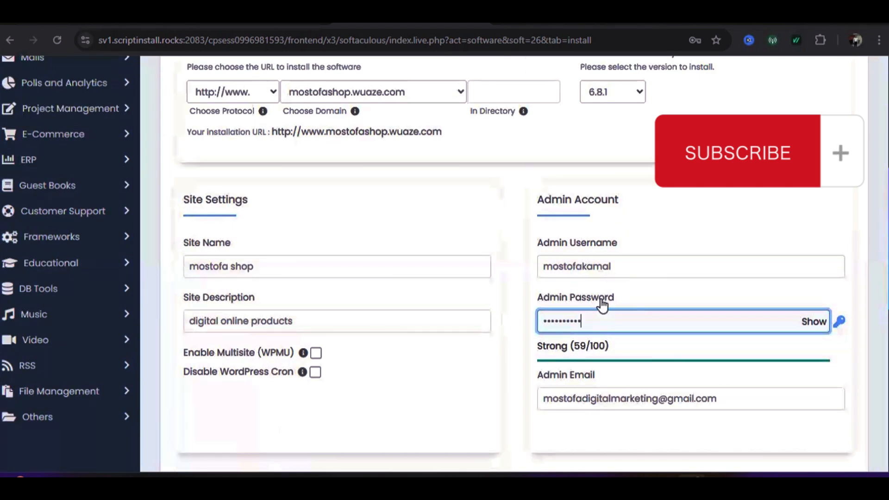
scroll(576, 327, down, 2)
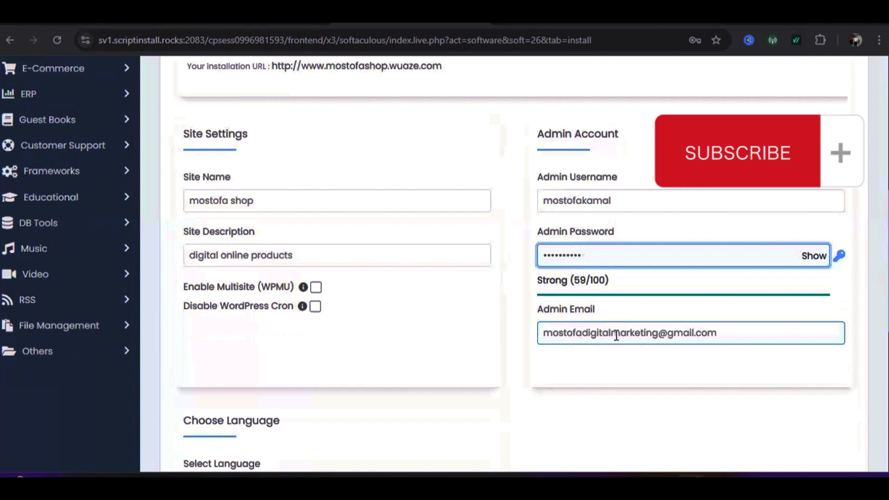
scroll(615, 234, up, 2)
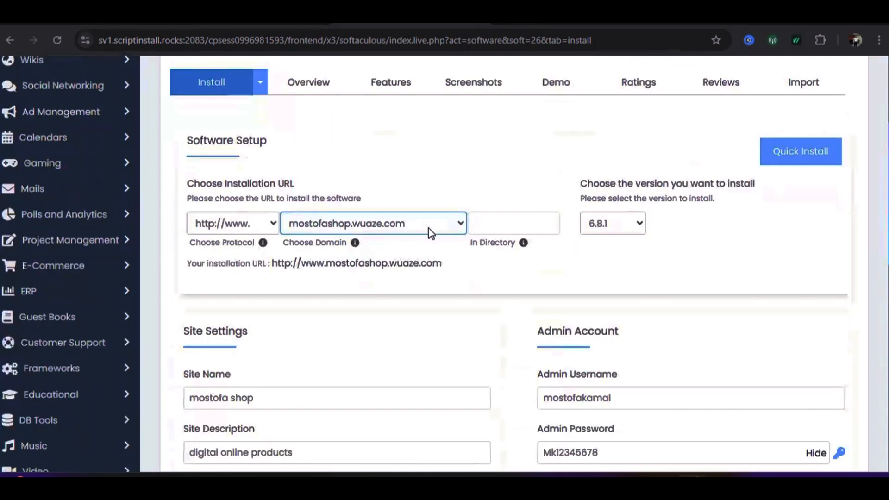
scroll(365, 270, down, 7)
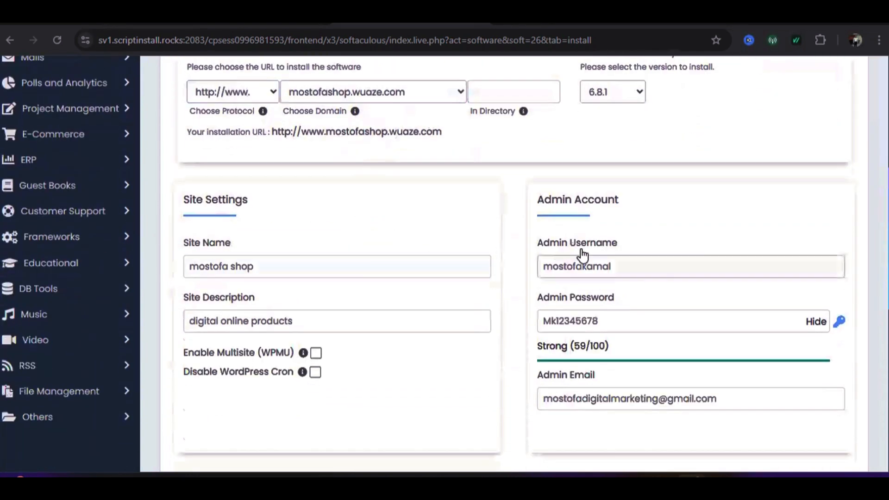
scroll(471, 254, down, 6)
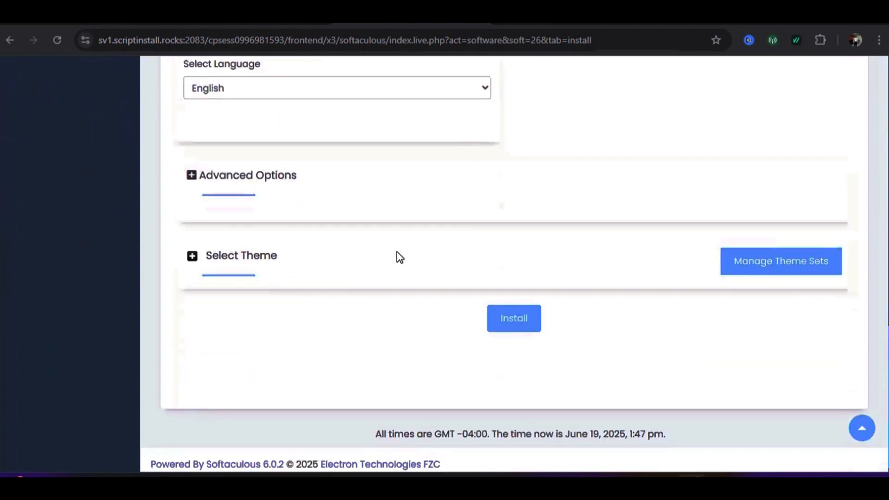
Install WordPress and save the admin login in Chrome's password bubble
click(515, 314)
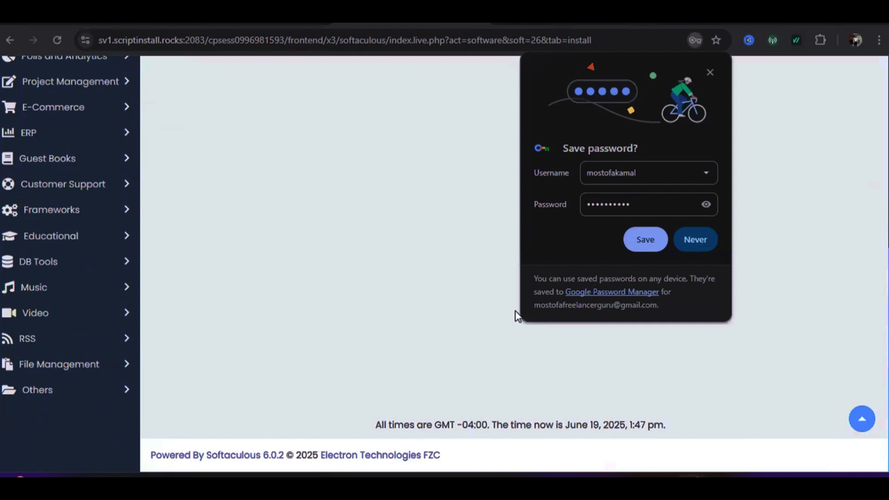
click(654, 239)
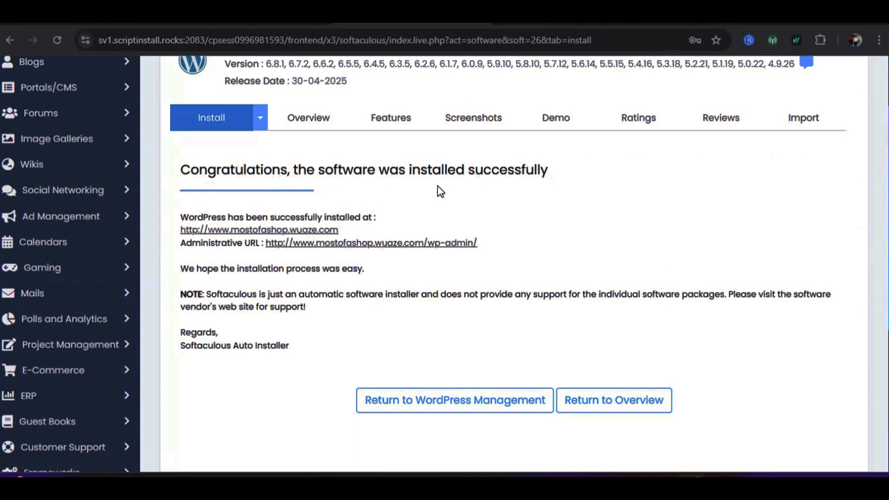
scroll(438, 186, up, 2)
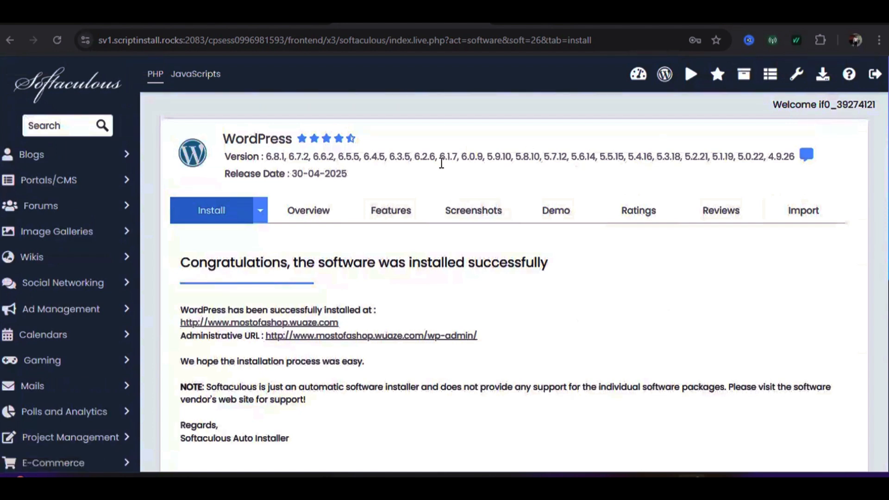
scroll(407, 173, down, 3)
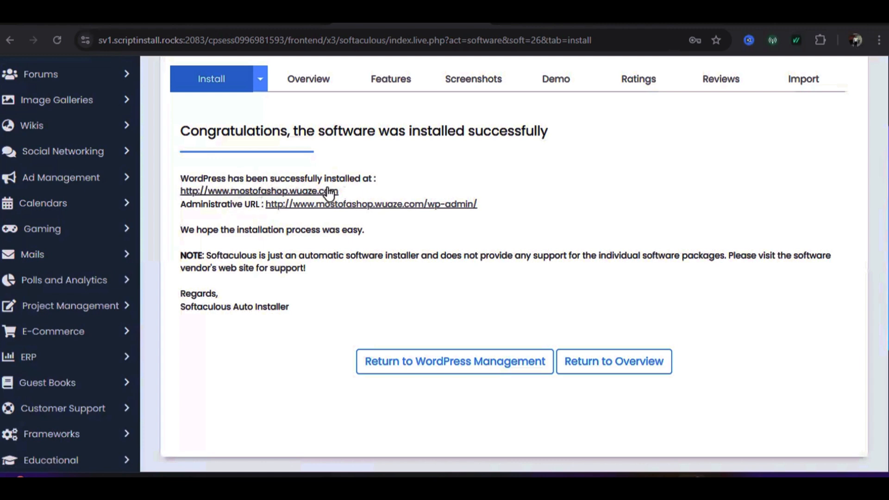
scroll(281, 296, up, 2)
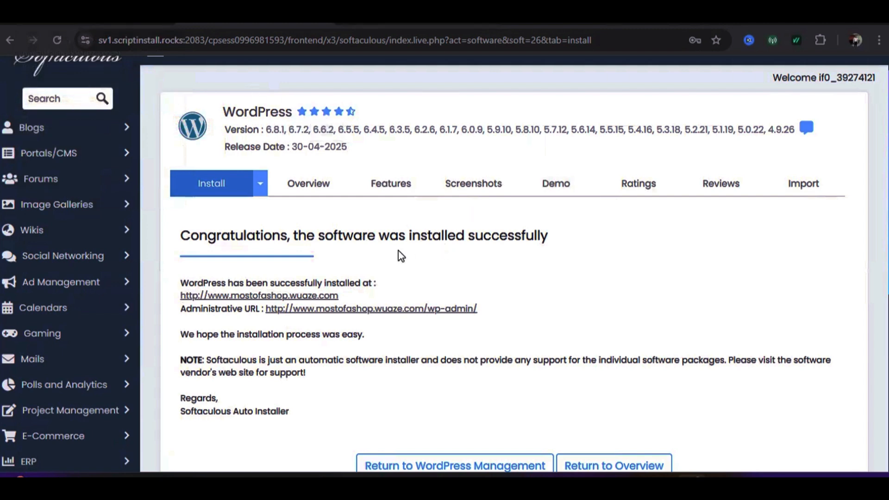
scroll(375, 265, down, 1)
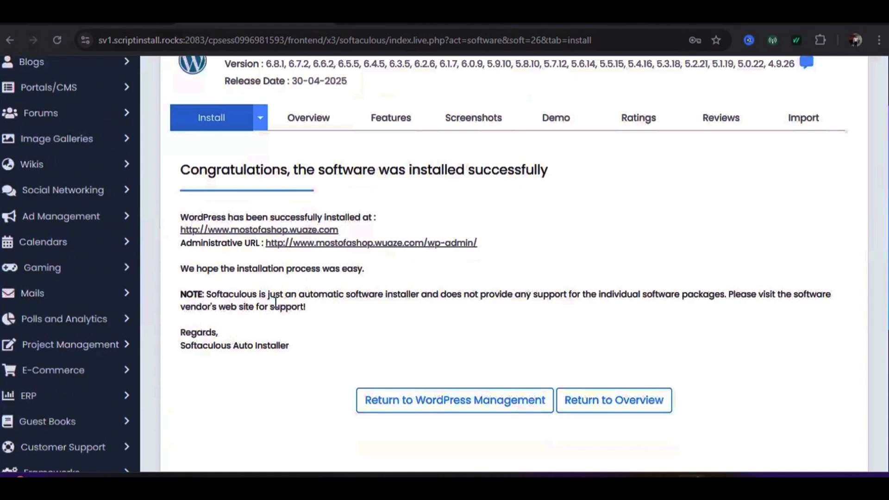
scroll(430, 283, down, 1)
scroll(432, 280, down, 1)
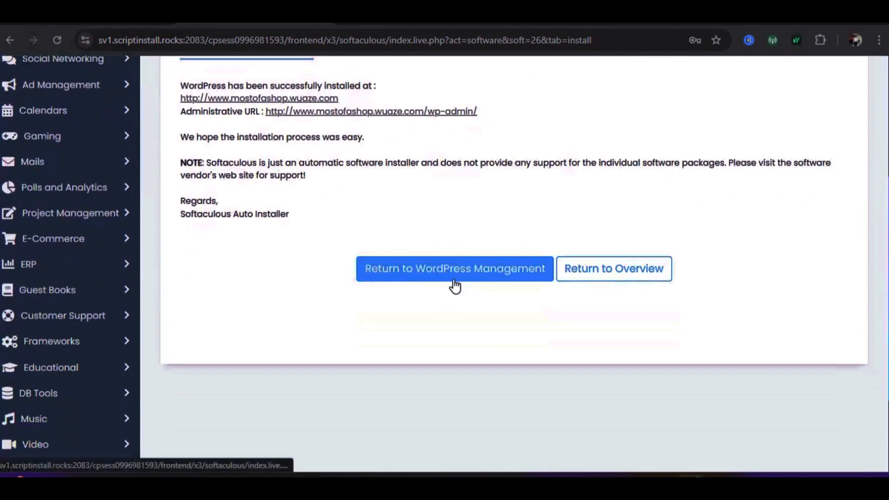
scroll(442, 286, down, 2)
scroll(394, 306, up, 5)
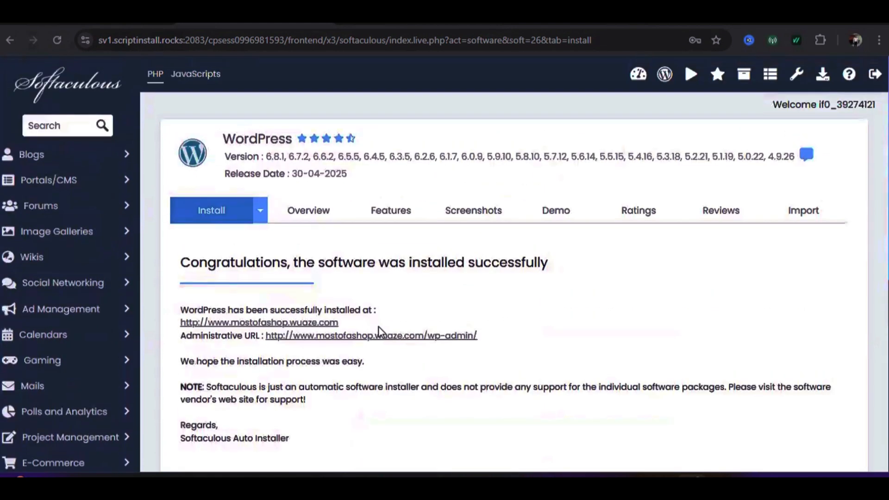
View the new mostofa shop Blog page in a new tab, then return to Softaculous
click(282, 323)
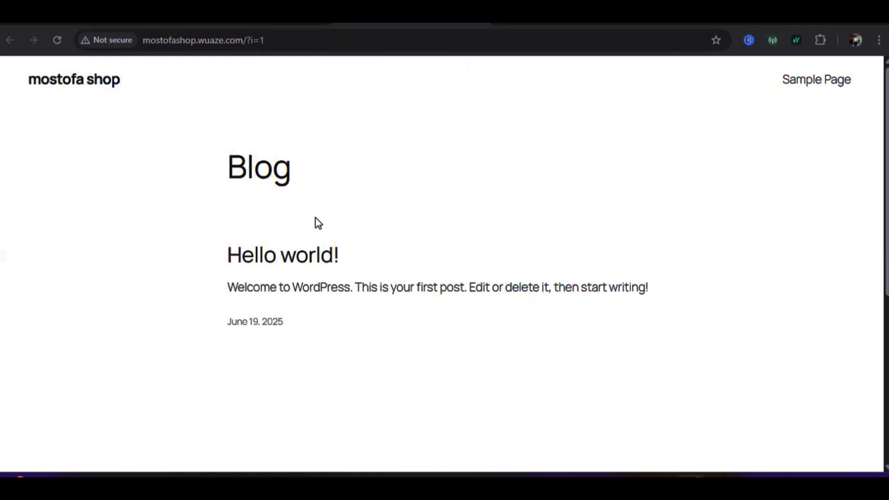
scroll(313, 222, down, 6)
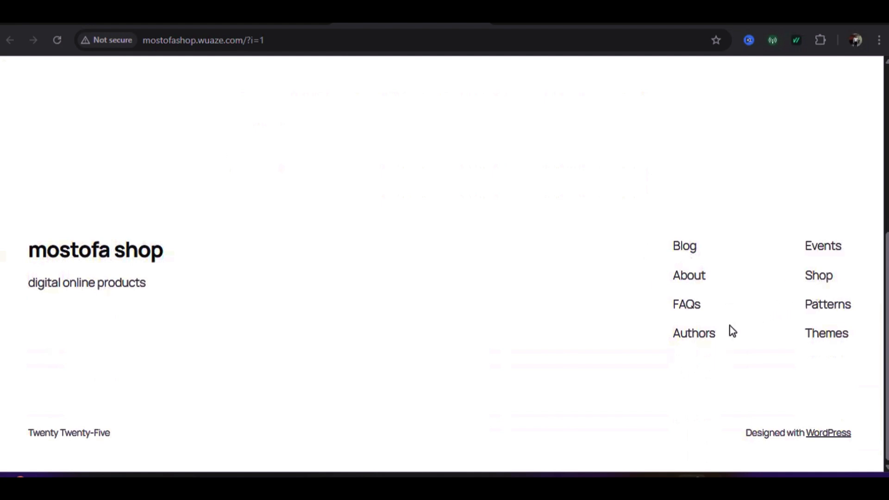
scroll(378, 285, up, 6)
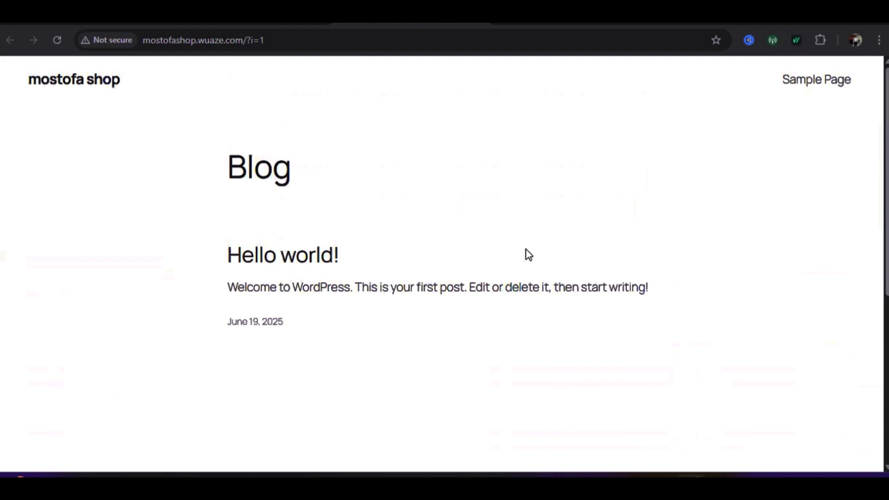
click(287, 21)
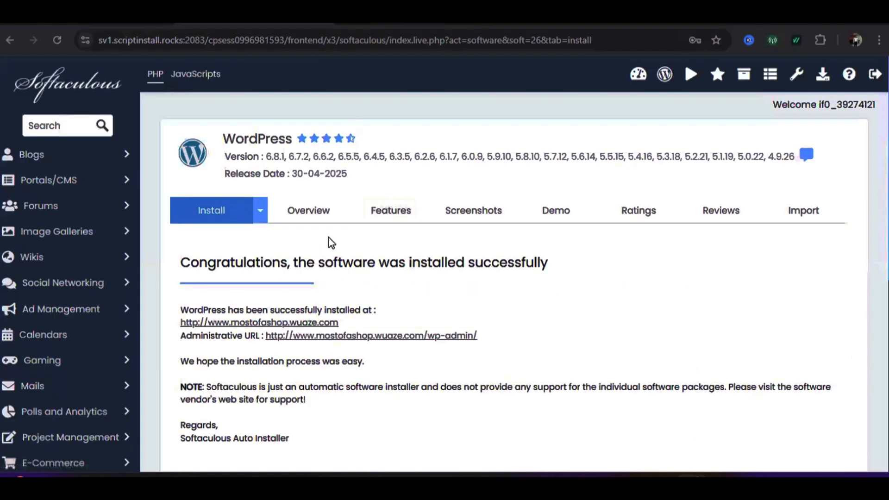
Follow the /wp-admin/ Administrative URL to reach the WordPress Dashboard
scroll(356, 230, down, 3)
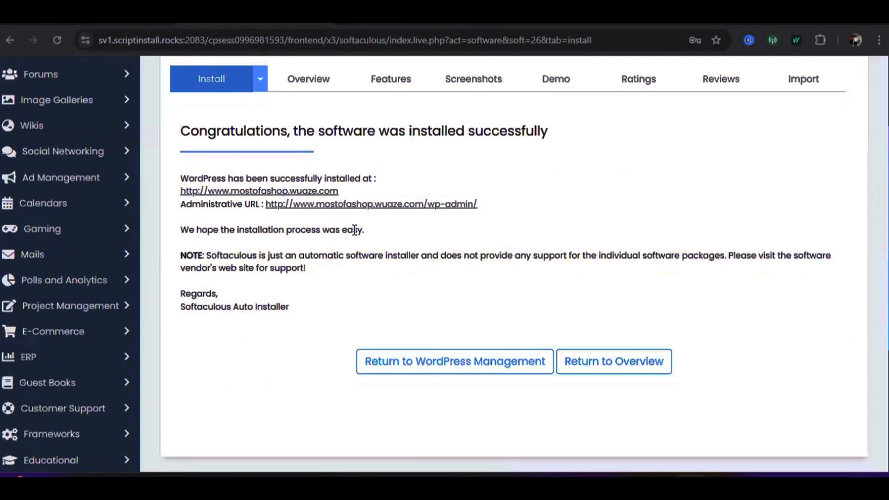
click(367, 205)
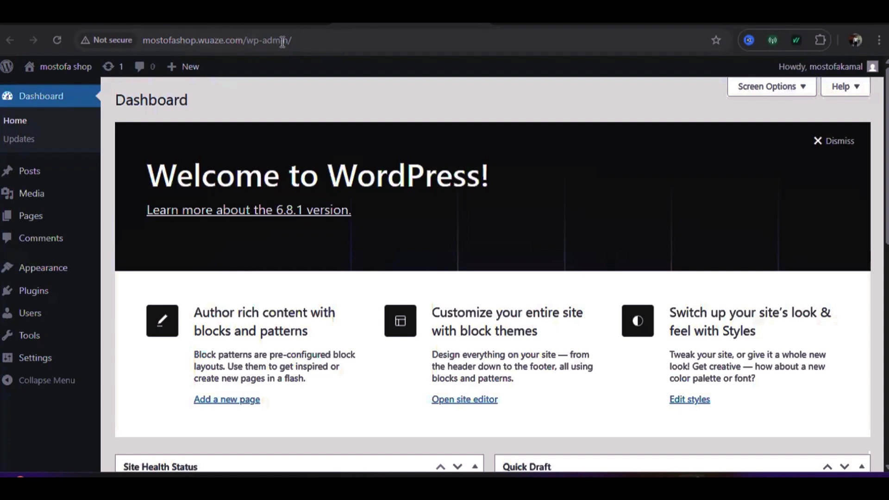
scroll(369, 246, down, 10)
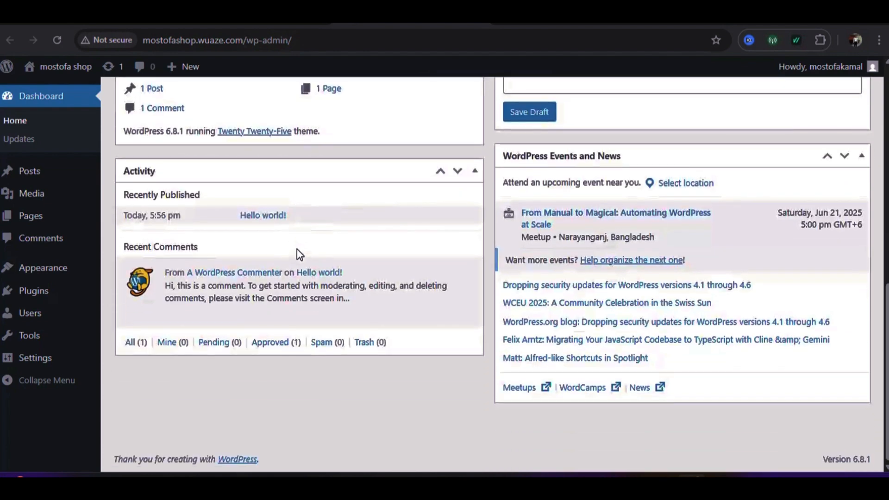
scroll(295, 246, up, 3)
scroll(338, 249, up, 7)
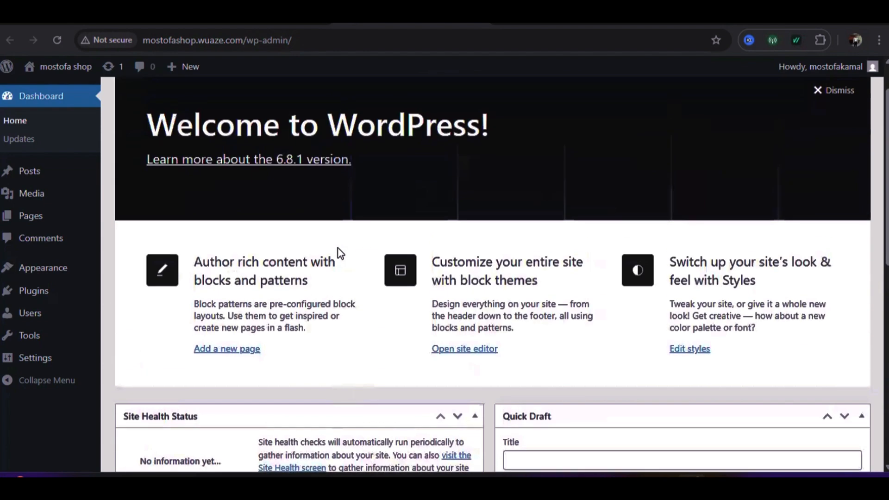
scroll(339, 252, up, 1)
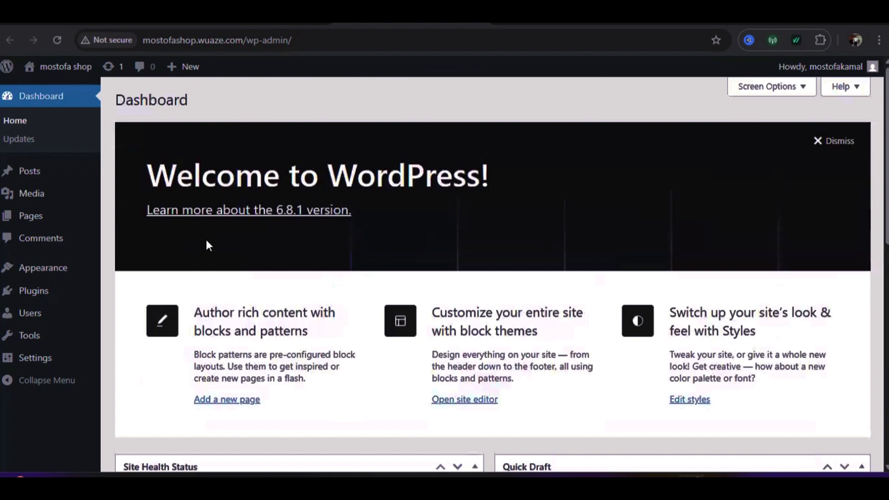
scroll(215, 234, down, 1)
scroll(219, 234, down, 3)
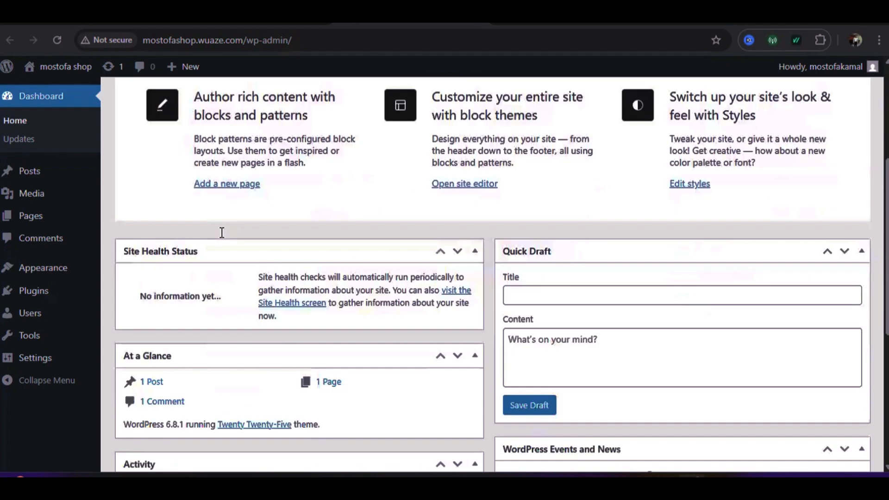
scroll(222, 233, down, 6)
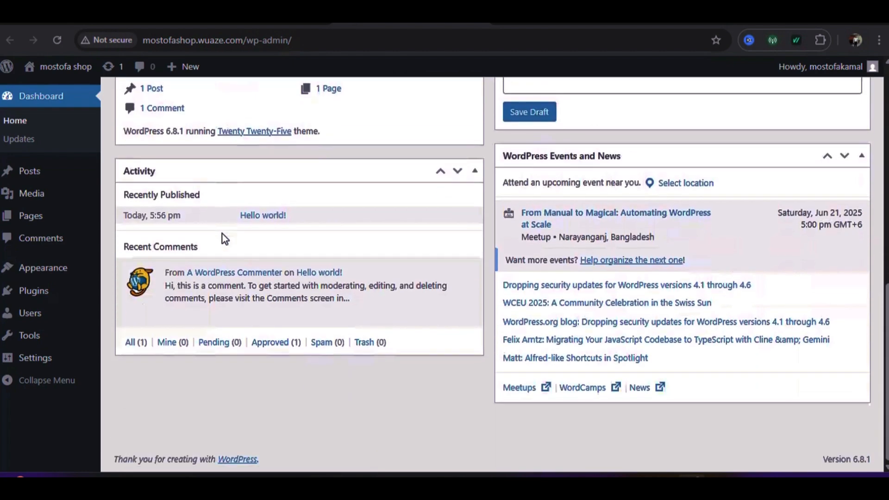
mouse_move(353, 261)
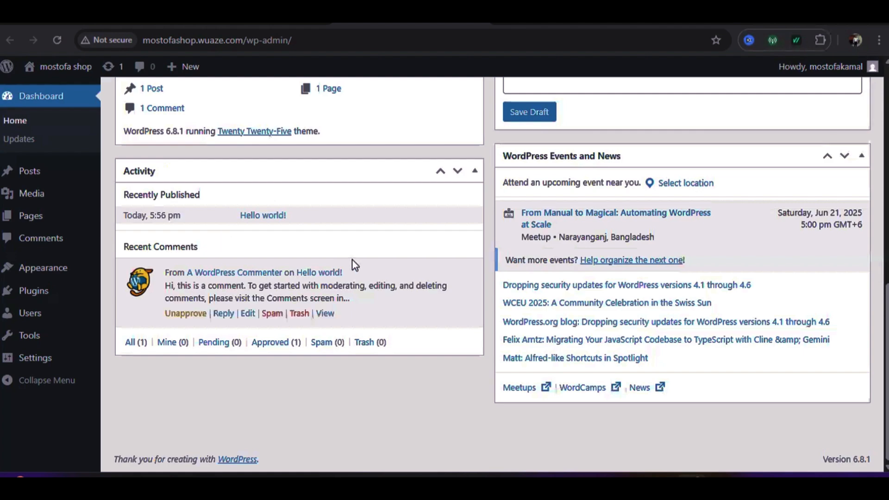
scroll(429, 199, up, 10)
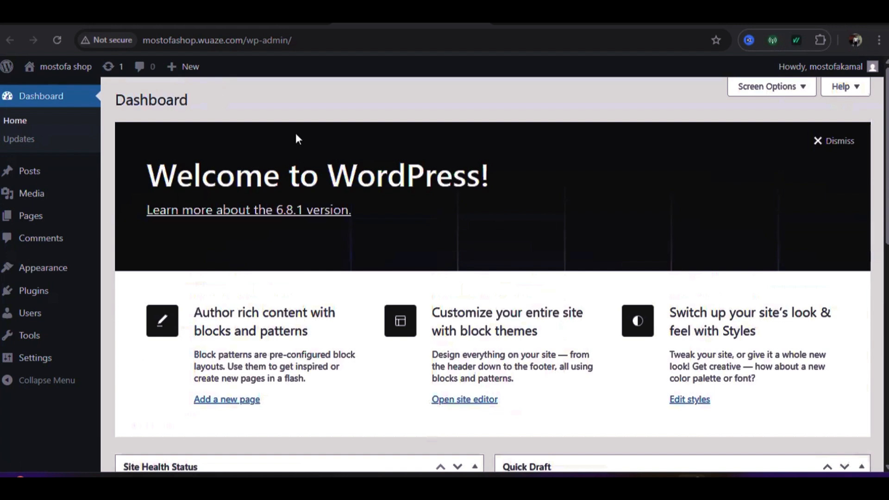
mouse_move(52, 70)
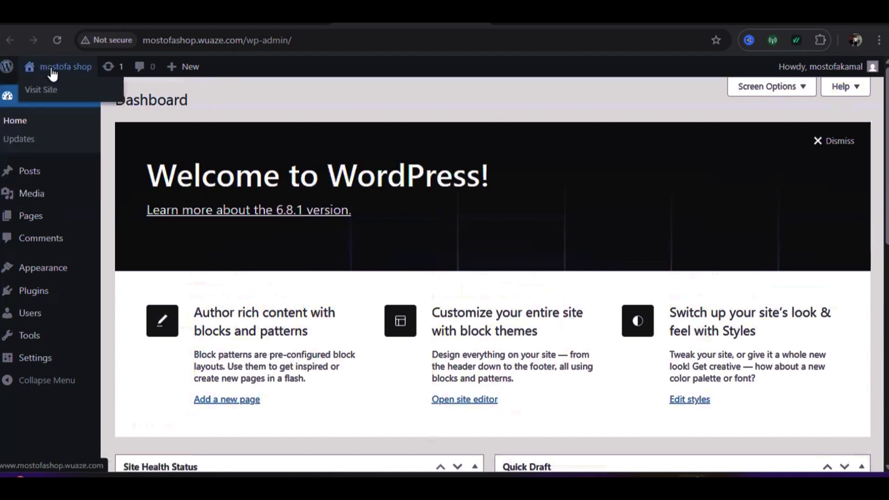
mouse_move(5, 71)
mouse_move(40, 173)
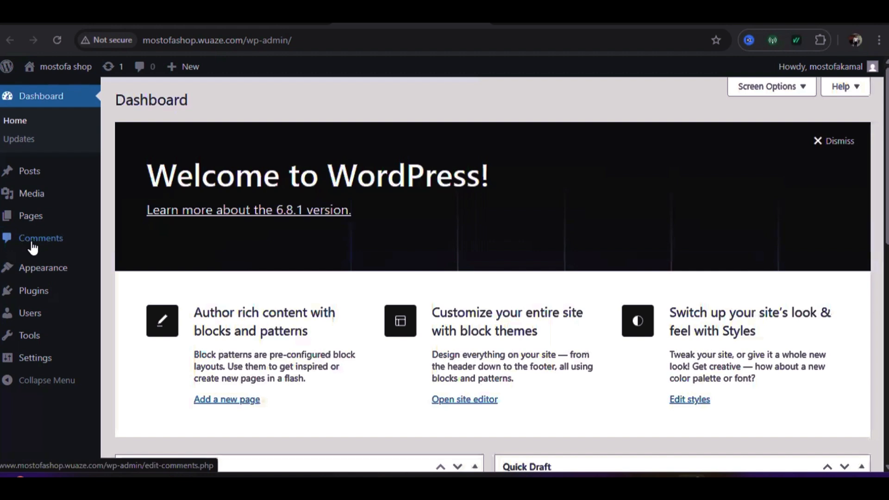
mouse_move(15, 266)
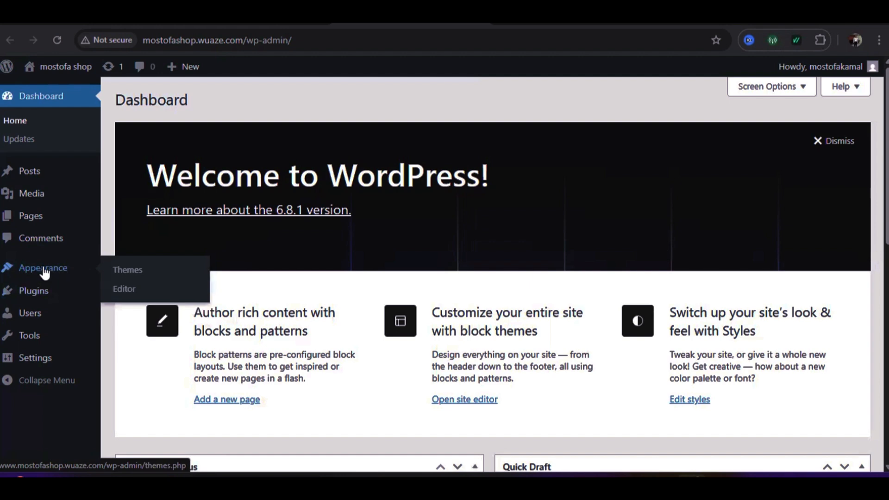
click(127, 271)
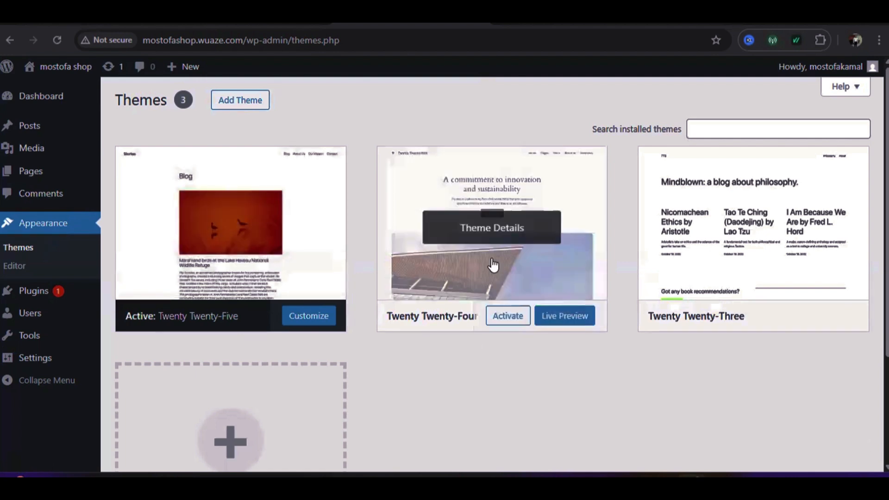
scroll(305, 224, down, 3)
scroll(637, 191, up, 3)
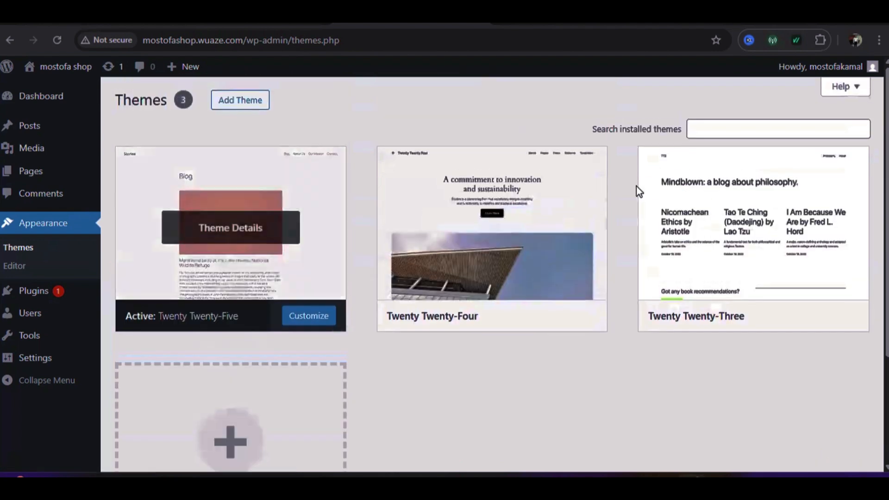
scroll(596, 209, down, 3)
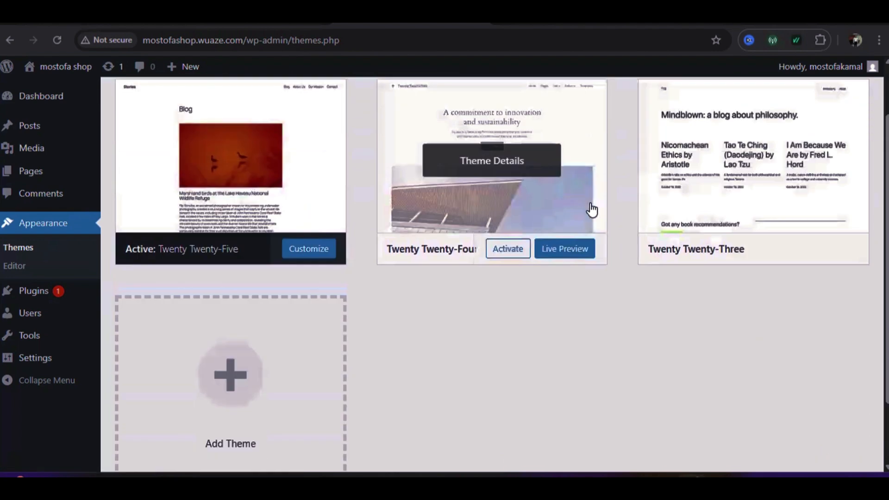
scroll(336, 264, up, 3)
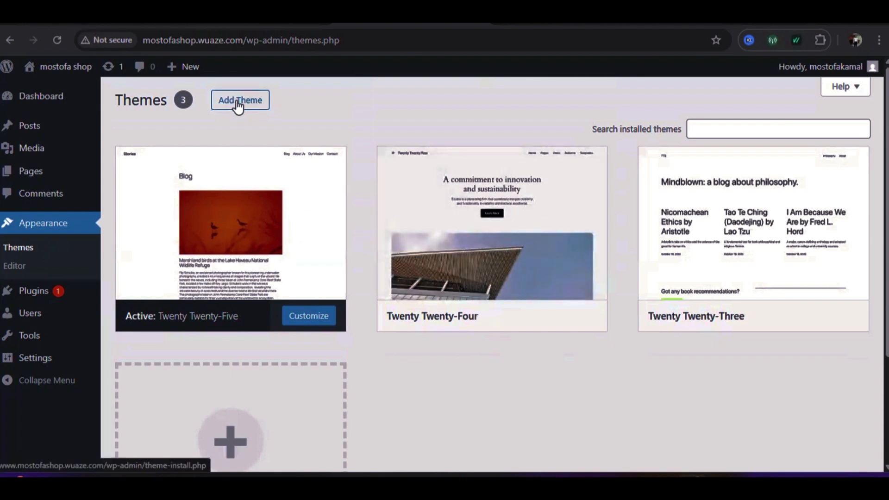
Search the Add Themes directory for 'hello elementor'
click(238, 106)
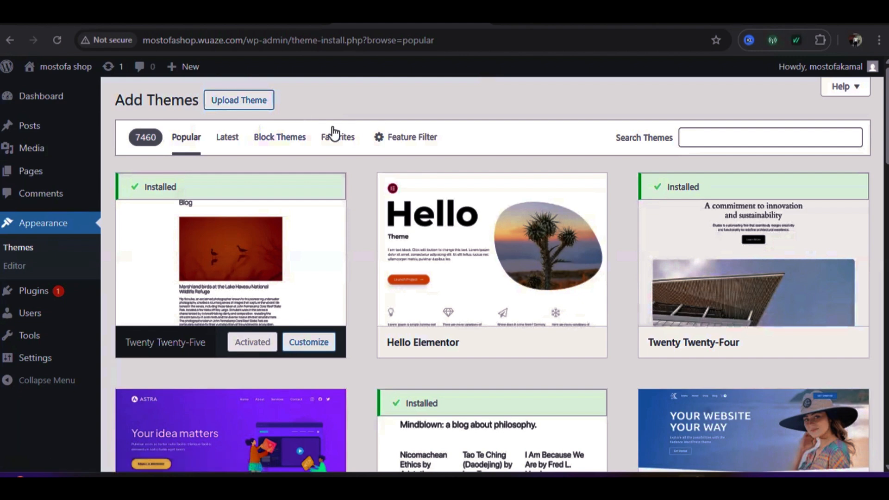
click(700, 135)
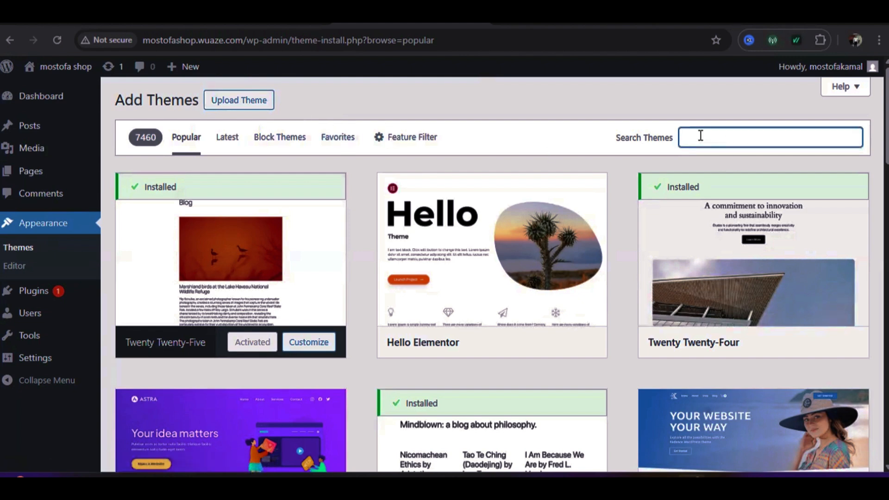
text(hello elementor)
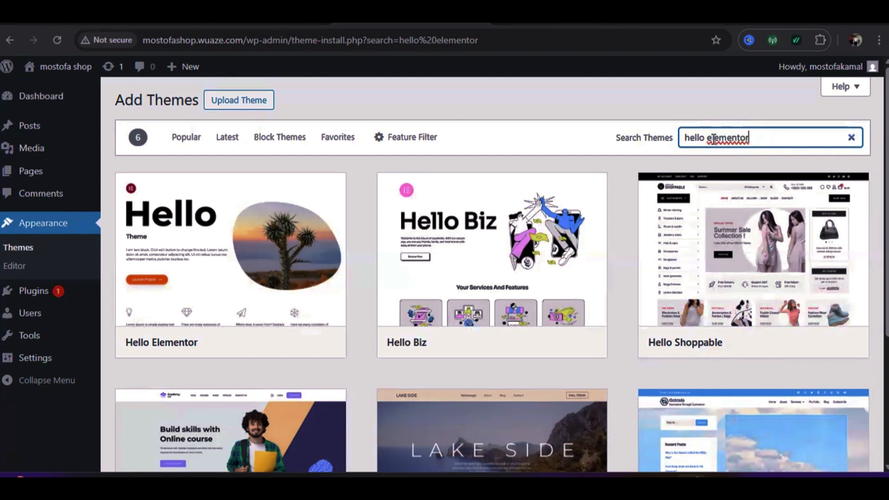
Install the Hello Elementor theme from the search results
mouse_move(187, 234)
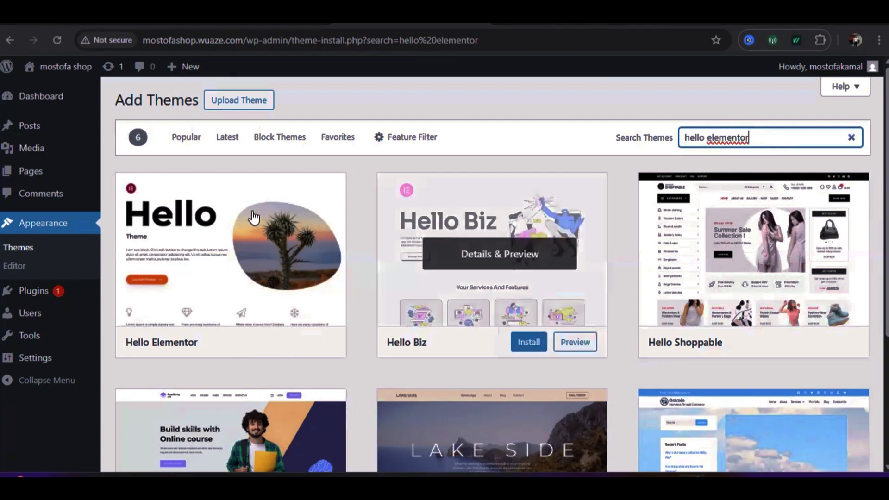
scroll(216, 226, down, 2)
mouse_move(582, 193)
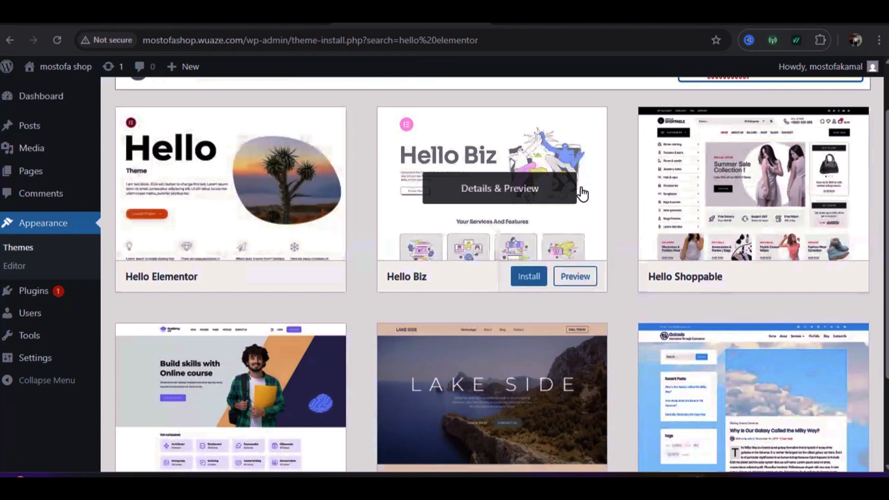
mouse_move(257, 164)
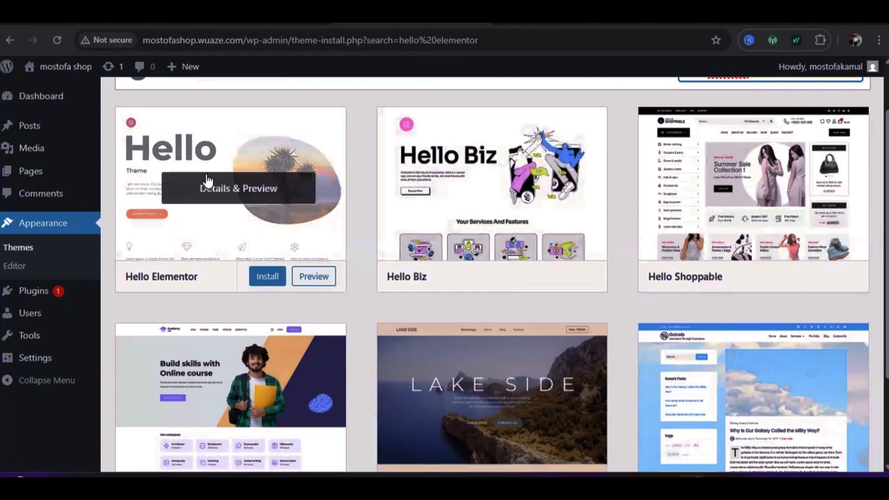
click(267, 278)
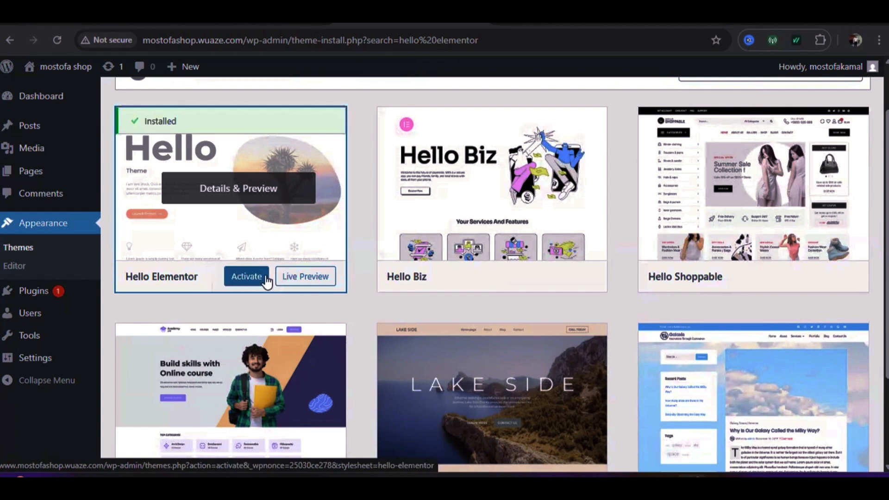
scroll(569, 194, up, 2)
scroll(406, 163, down, 1)
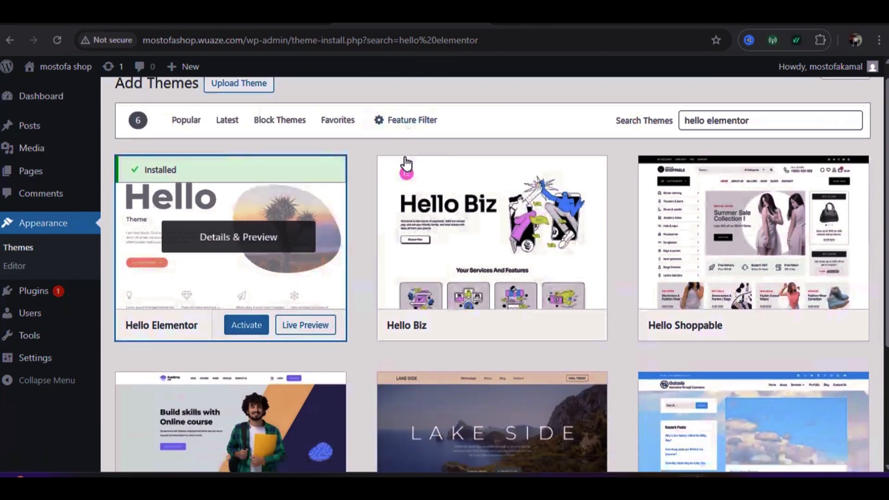
scroll(405, 163, down, 4)
scroll(406, 168, up, 4)
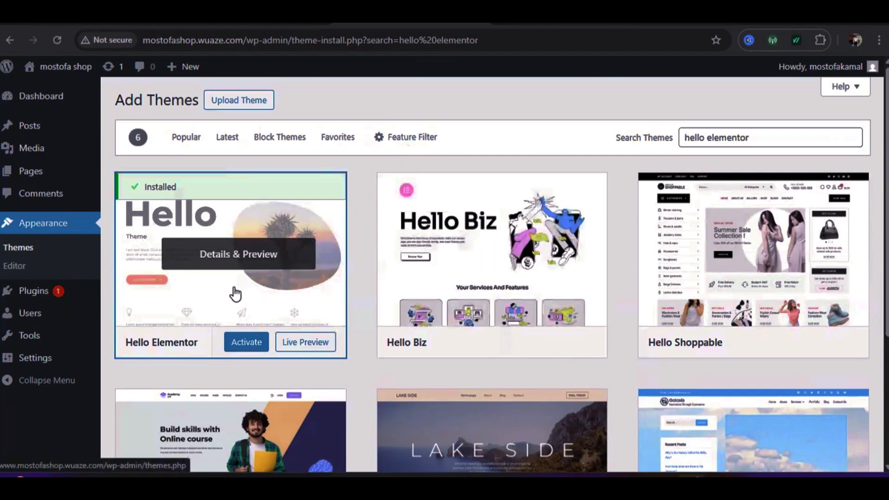
Activate Hello Elementor and confirm the 'New theme activated' notice on Themes
click(248, 347)
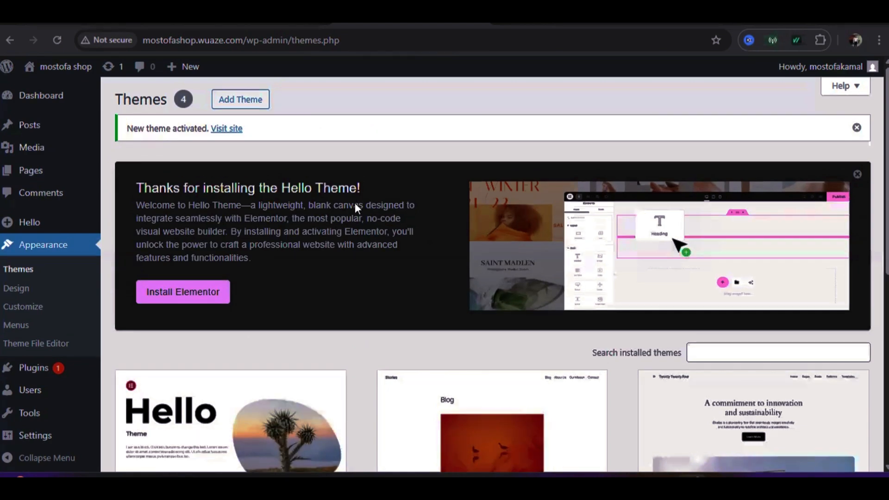
scroll(354, 202, down, 1)
scroll(338, 223, down, 3)
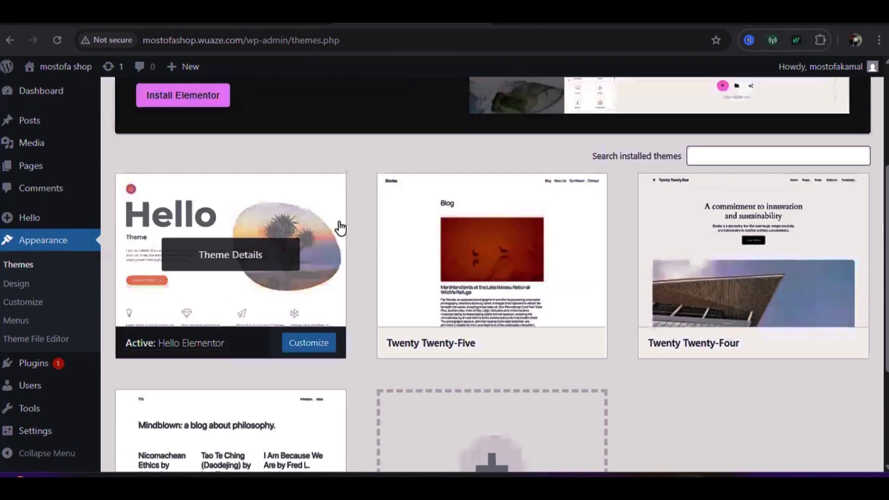
scroll(340, 228, down, 2)
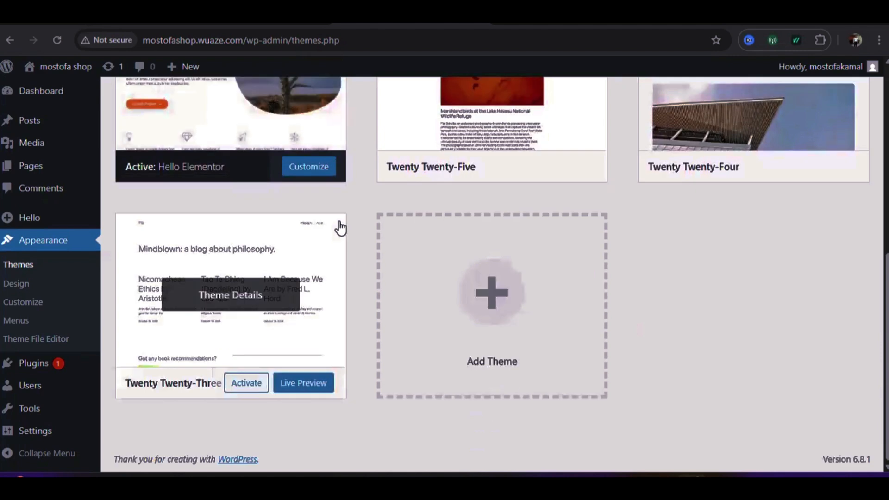
scroll(339, 225, up, 6)
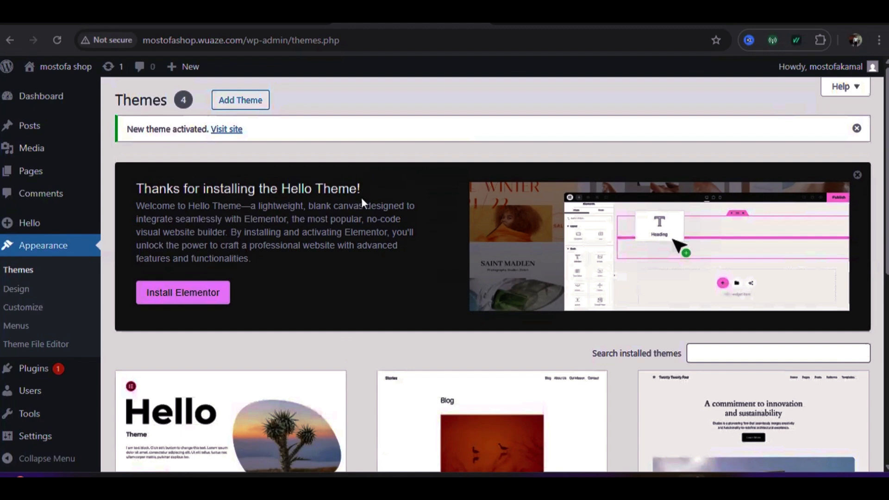
scroll(356, 199, down, 4)
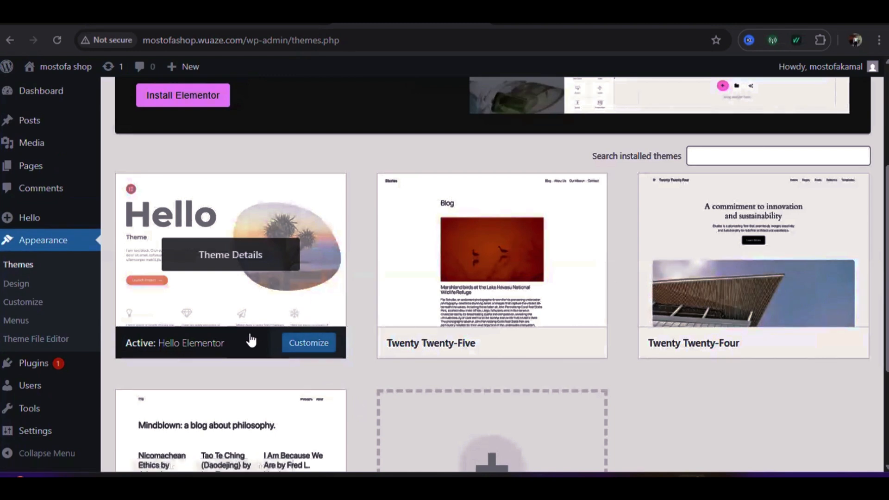
scroll(246, 306, up, 4)
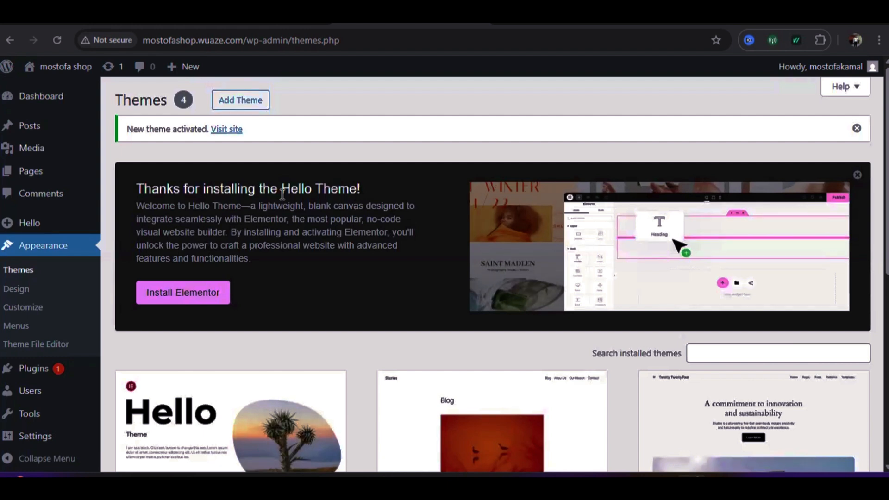
Install the Elementor page builder plugin from the Hello Theme banner
click(193, 298)
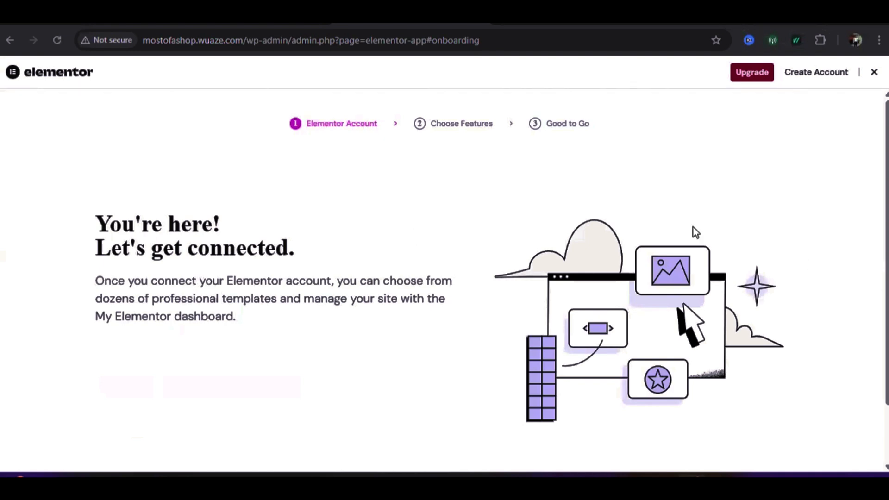
scroll(331, 197, down, 1)
scroll(438, 246, up, 1)
scroll(523, 180, down, 3)
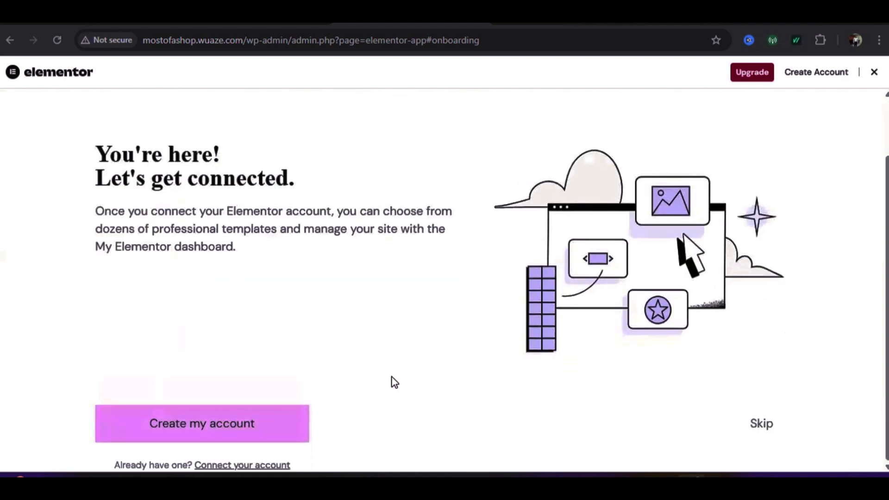
Skip the account connection and Choose Features steps of the Elementor setup wizard
click(762, 427)
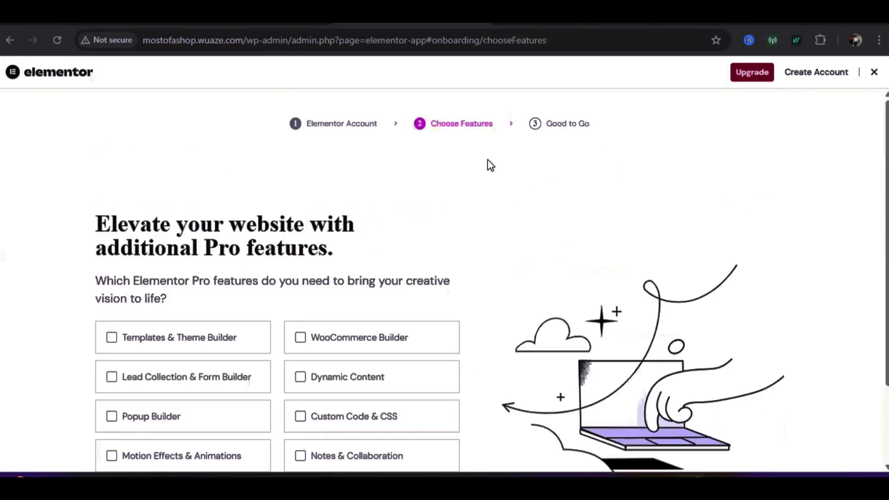
scroll(490, 166, down, 2)
scroll(273, 206, up, 2)
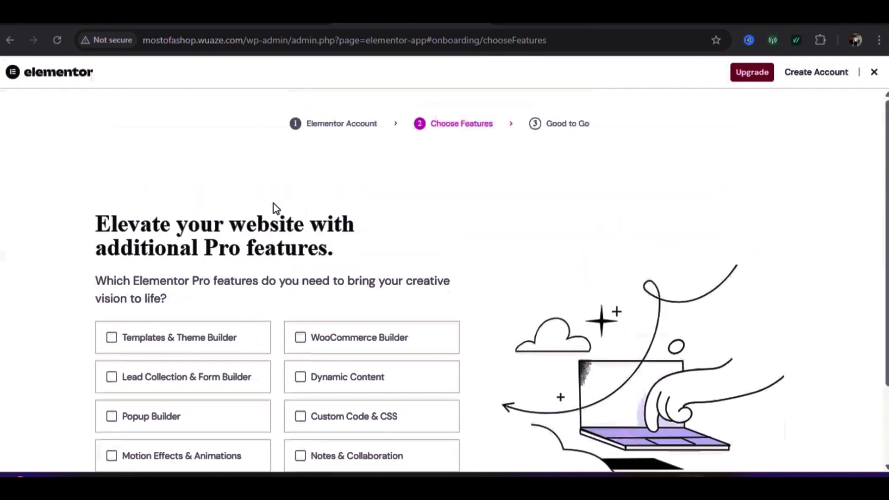
scroll(585, 208, down, 2)
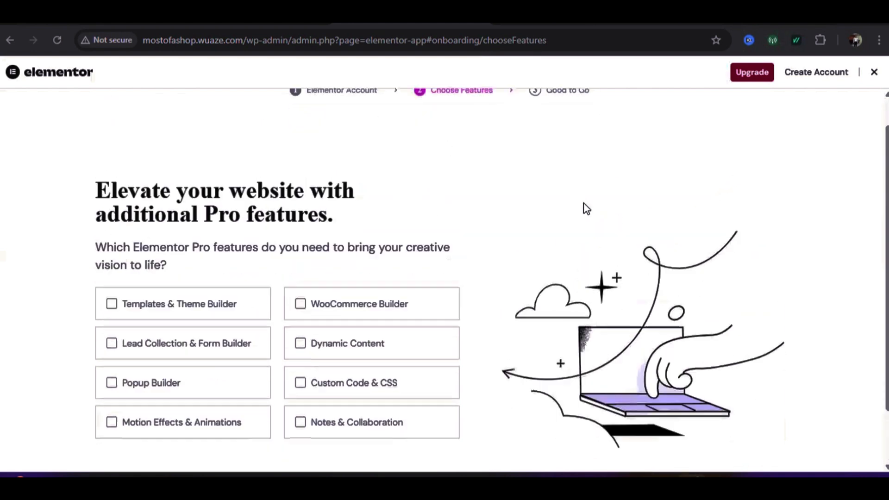
click(761, 454)
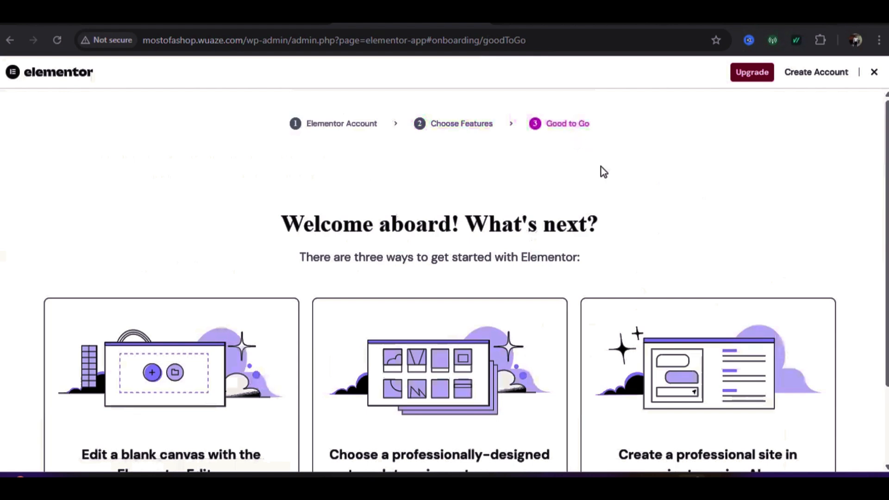
scroll(583, 195, down, 2)
scroll(438, 210, up, 2)
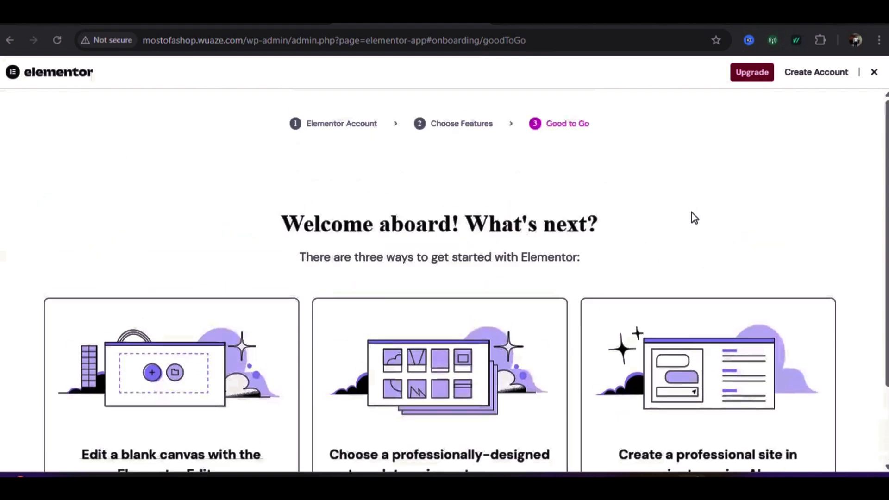
scroll(685, 226, down, 2)
Skip the 'Welcome aboard!' step to launch the editor on new draft page Elementor #7
click(761, 459)
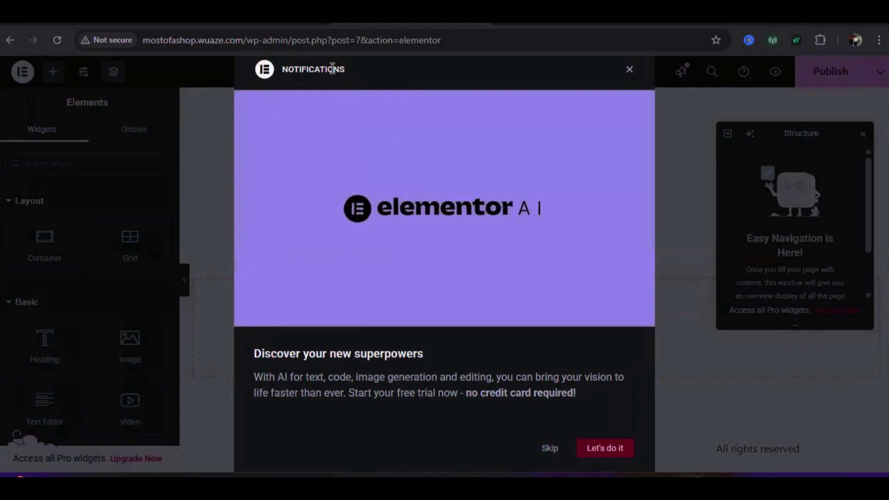
Dismiss the Elementor AI Notifications dialog and close the Structure panel
click(548, 449)
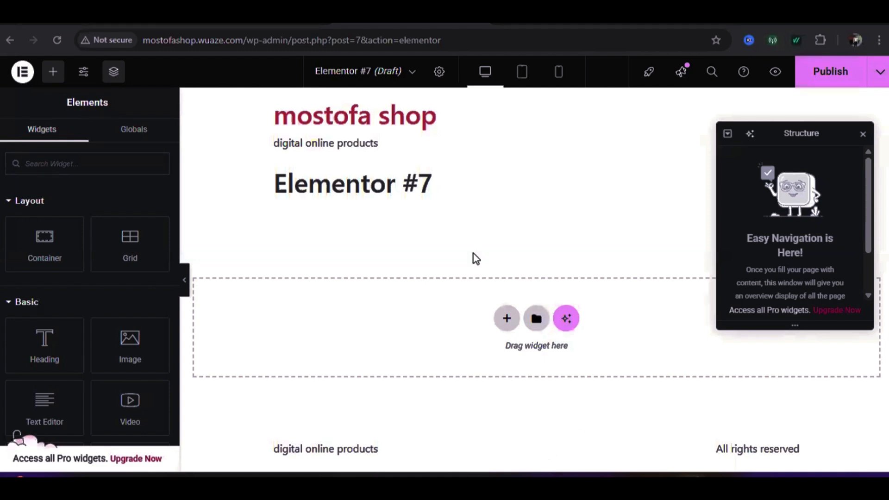
click(862, 134)
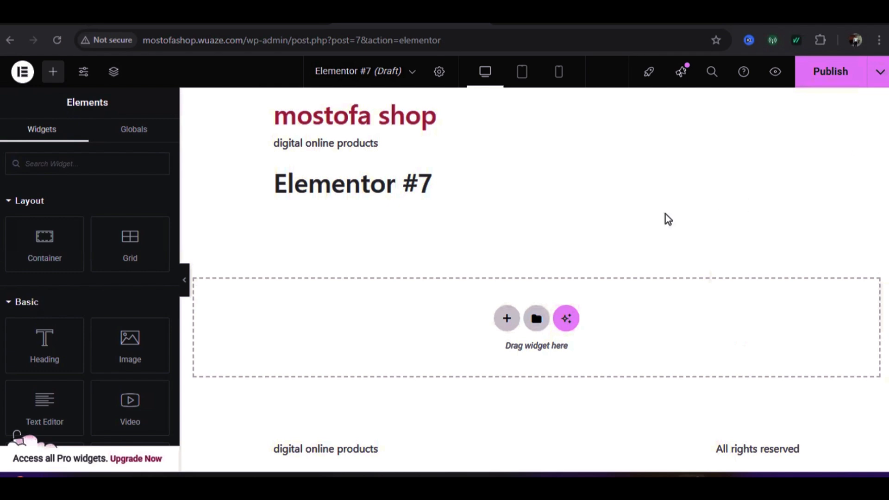